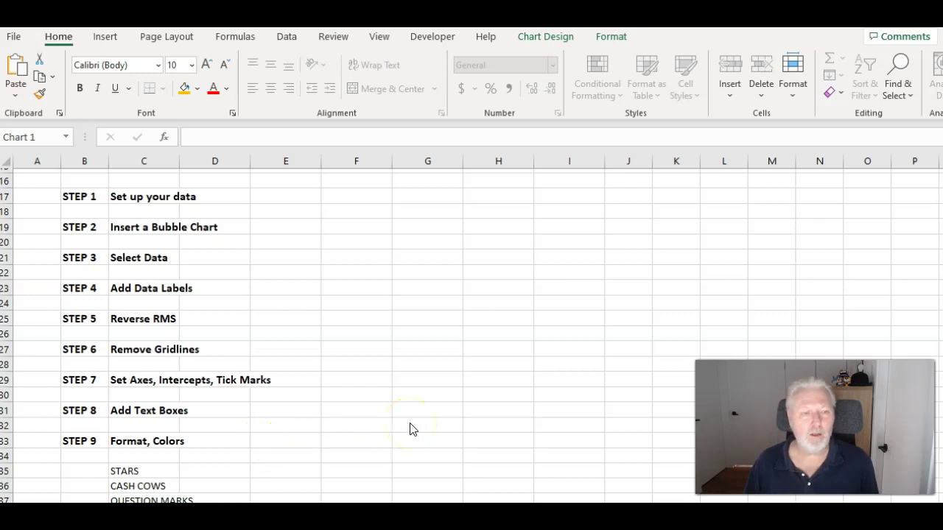
scroll(412, 429, up, 5)
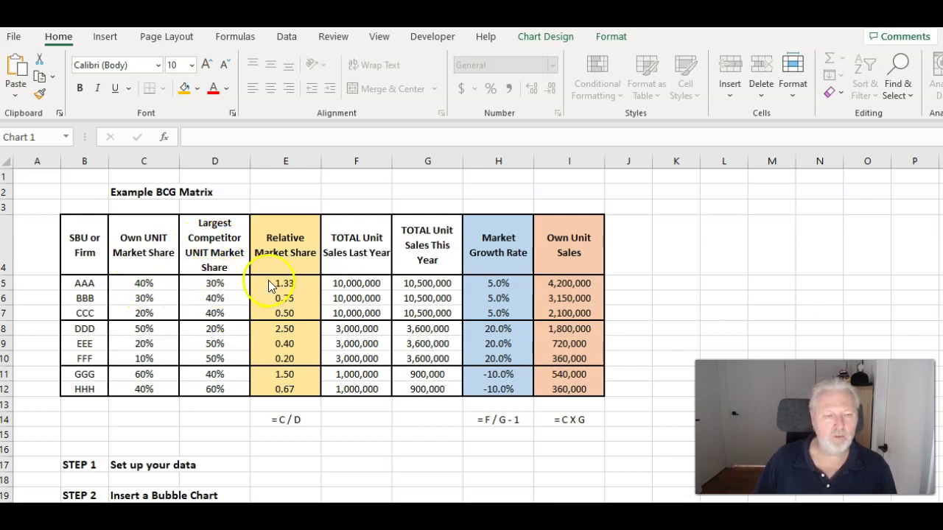
click(268, 281)
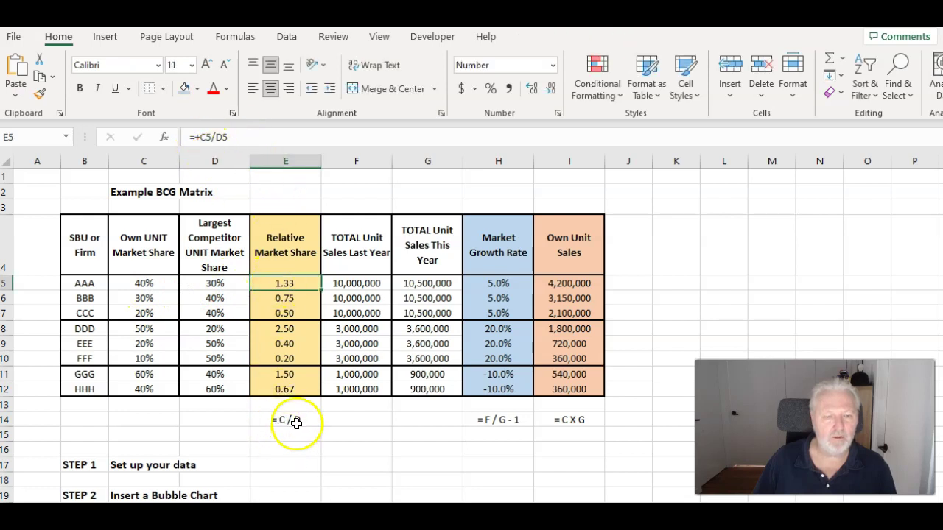
click(140, 283)
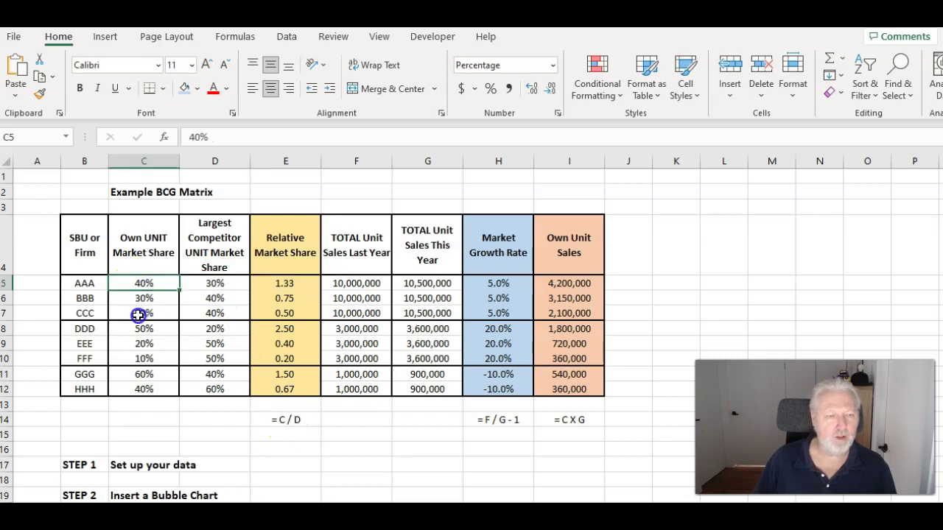
click(224, 282)
click(282, 286)
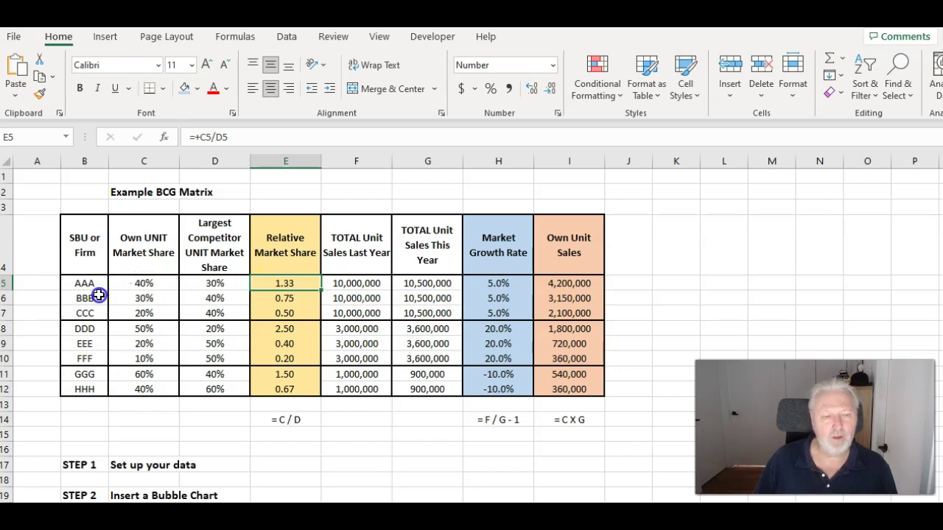
drag(93, 283, 87, 312)
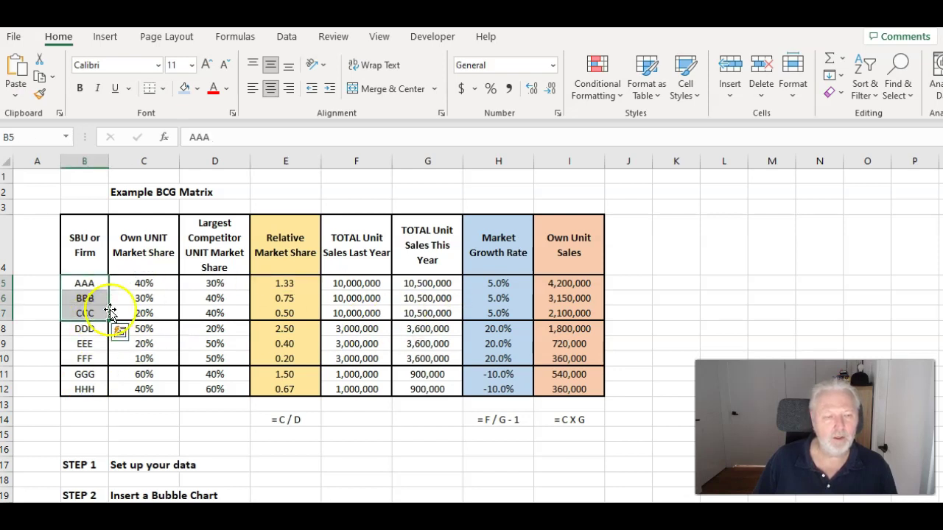
drag(499, 284, 498, 313)
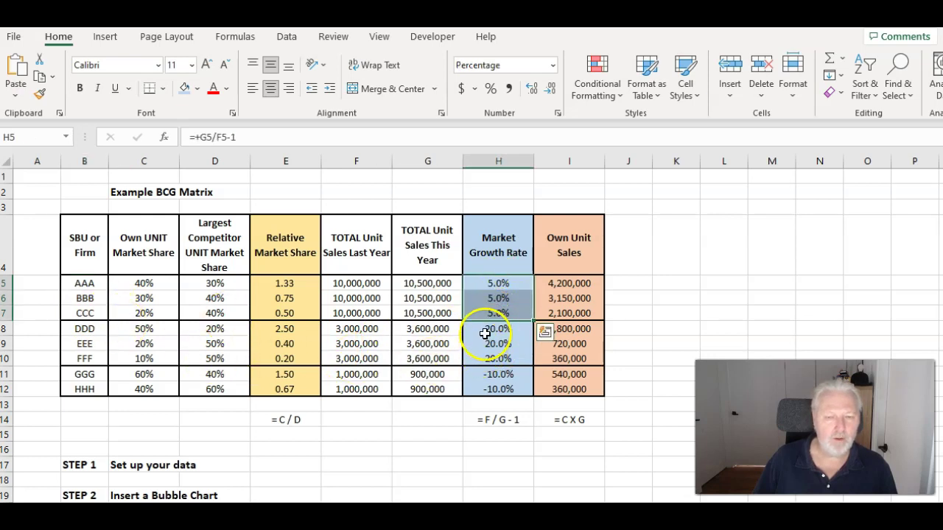
drag(486, 328, 498, 389)
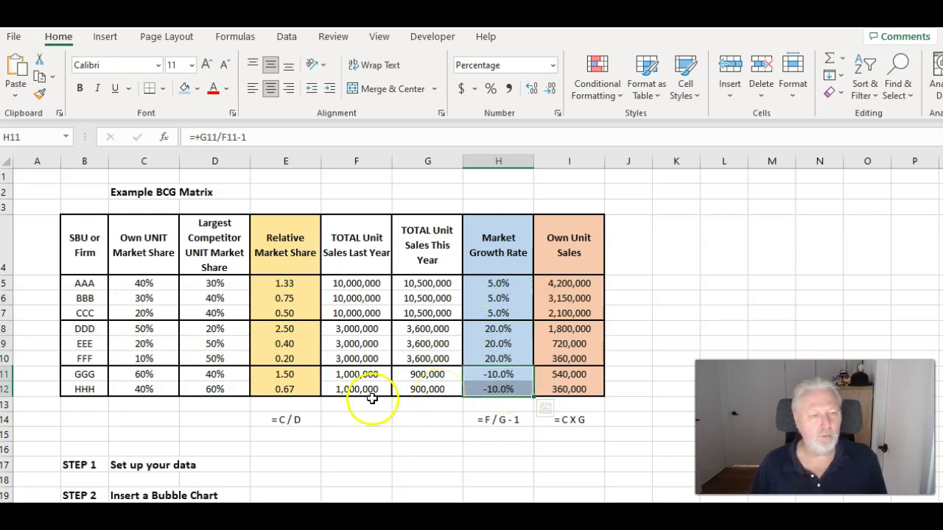
click(207, 434)
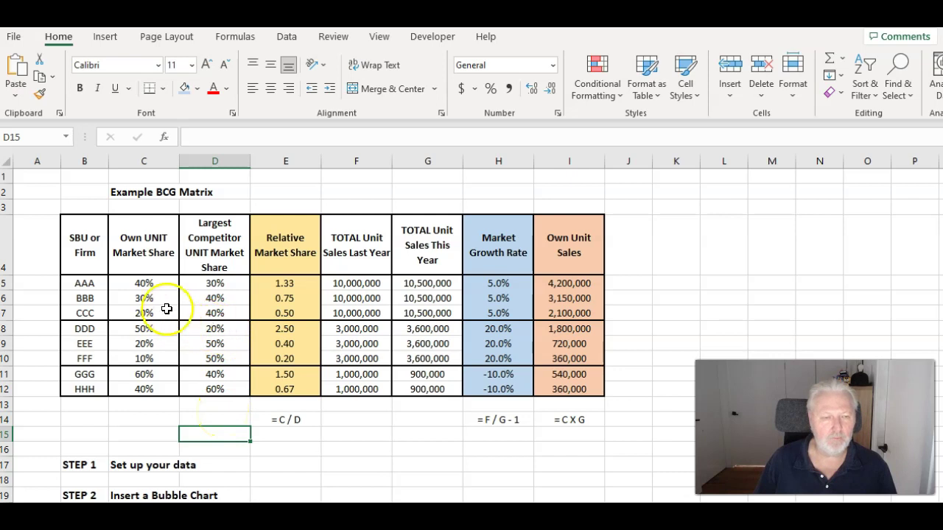
click(133, 283)
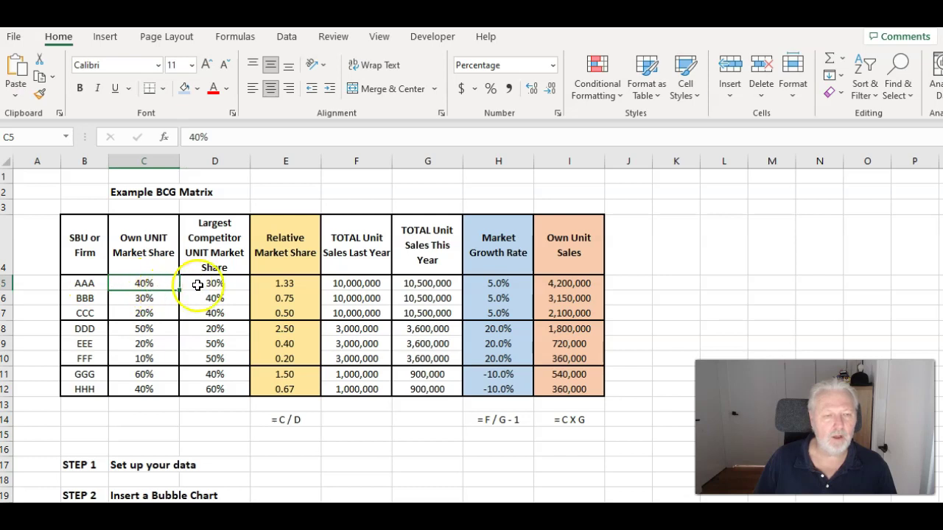
click(151, 299)
drag(198, 288, 196, 281)
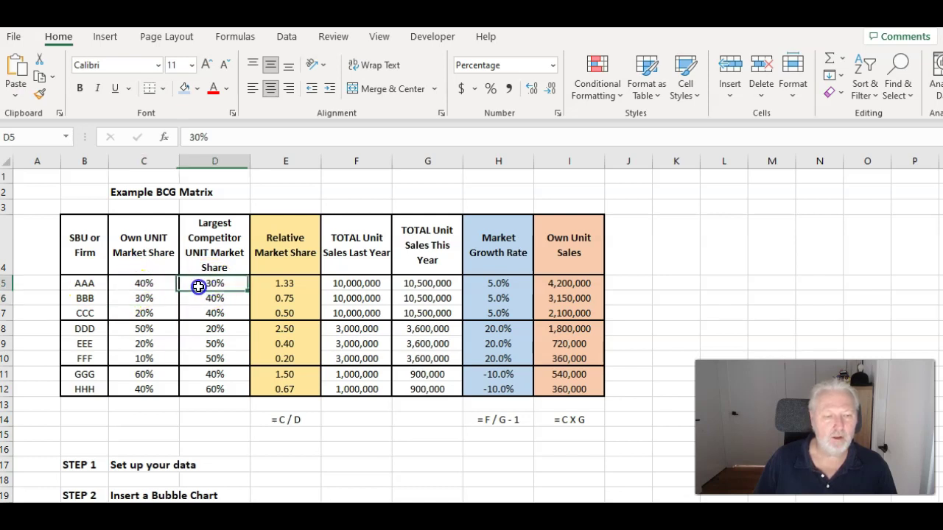
click(143, 301)
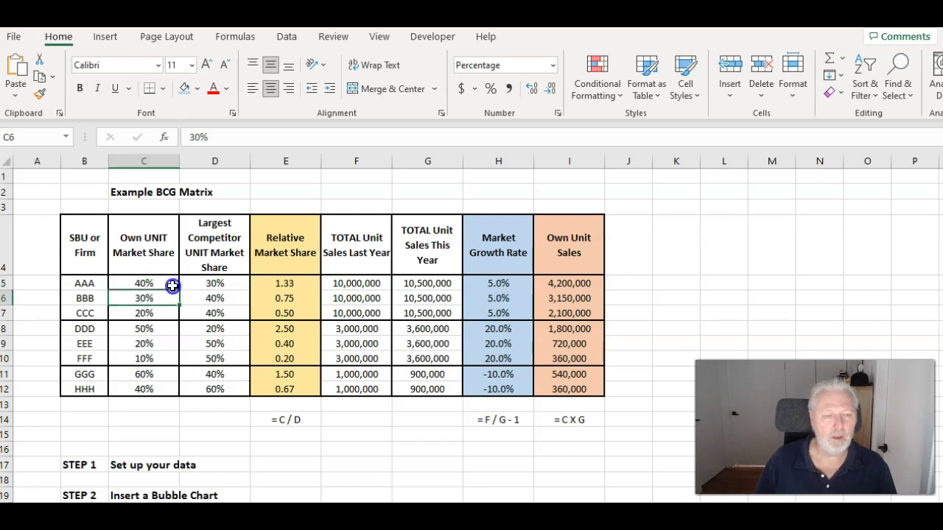
click(205, 297)
click(207, 312)
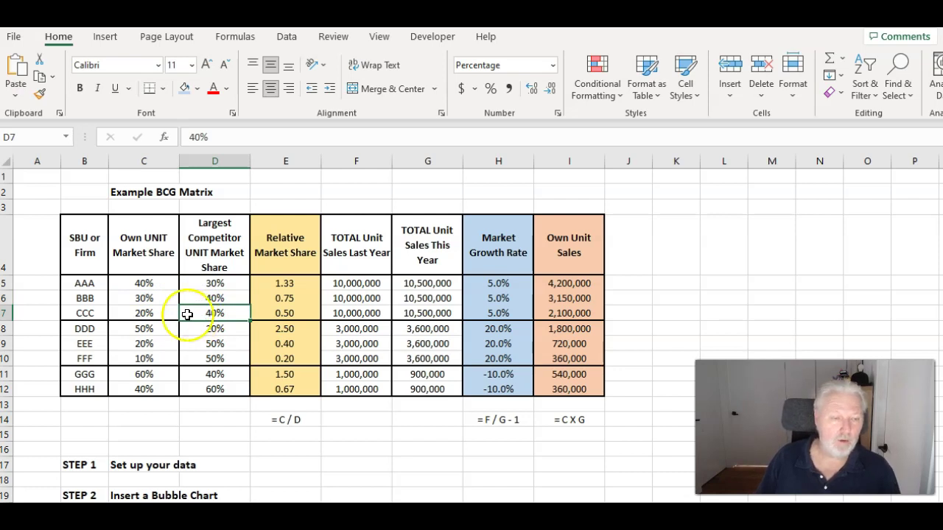
click(156, 283)
click(193, 298)
click(193, 311)
click(155, 327)
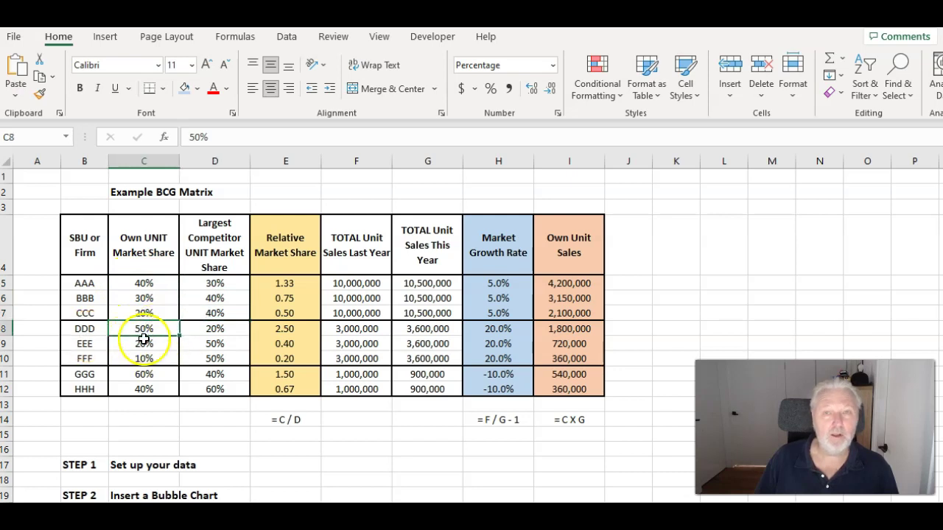
click(219, 344)
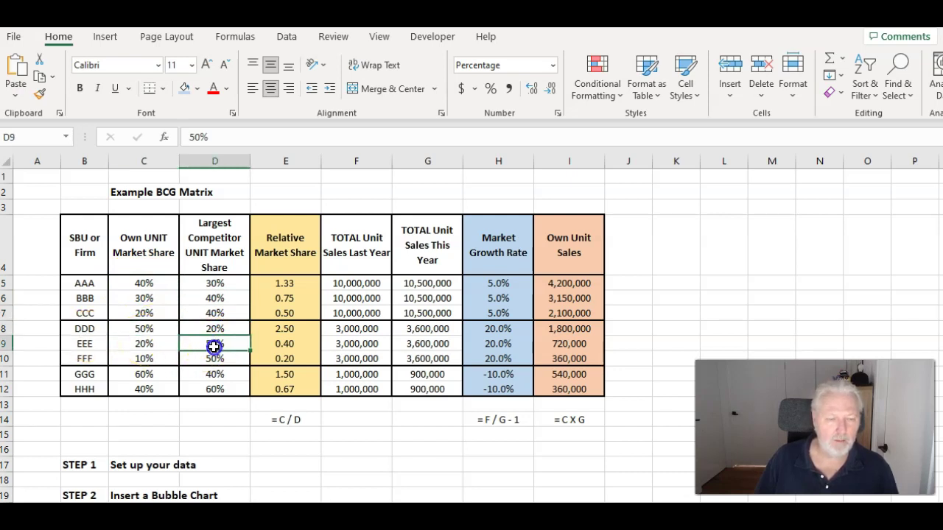
click(216, 360)
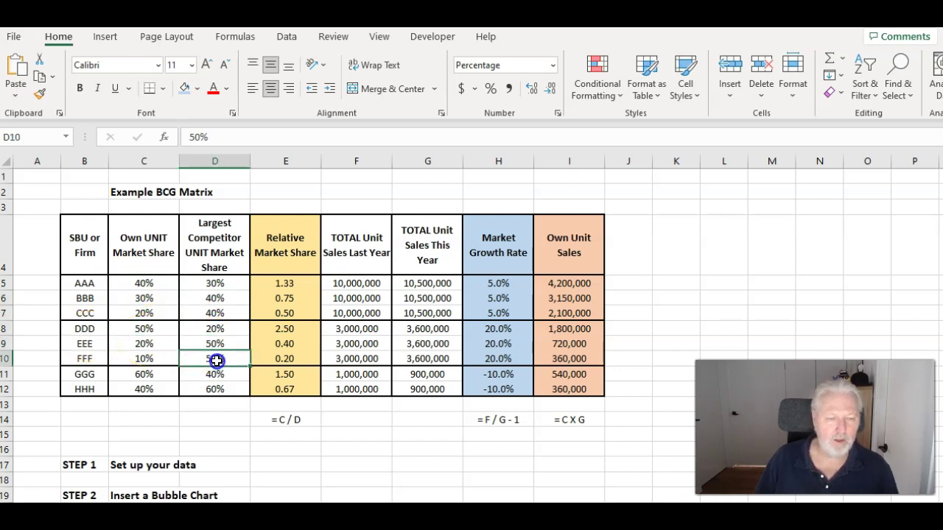
click(152, 326)
click(211, 328)
click(152, 344)
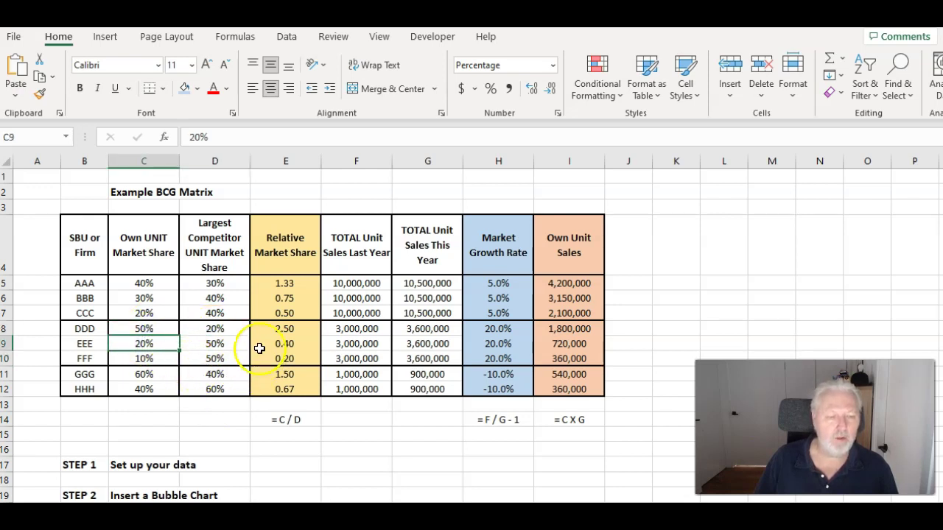
click(274, 285)
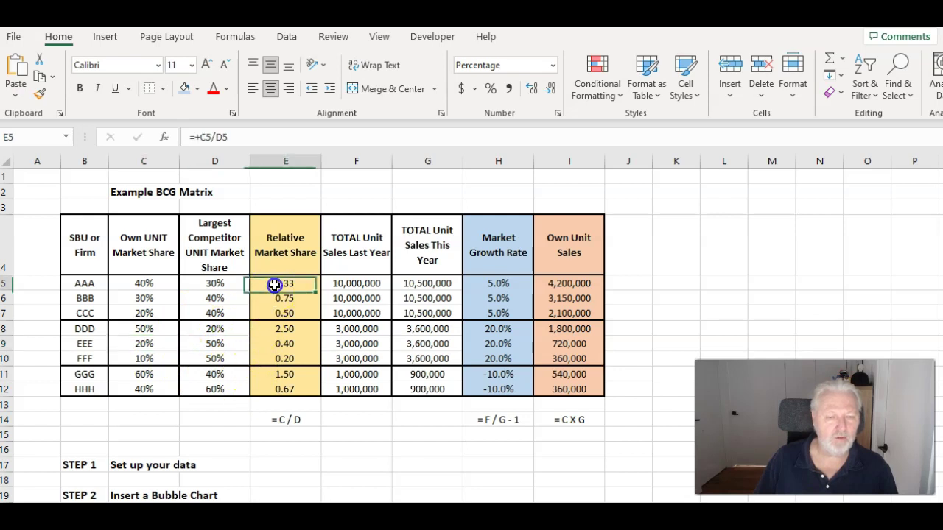
click(284, 374)
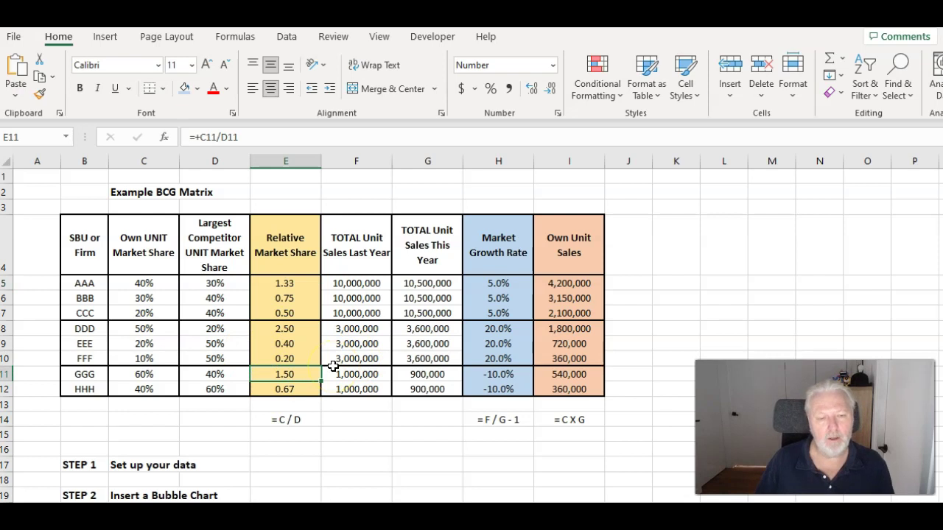
click(284, 287)
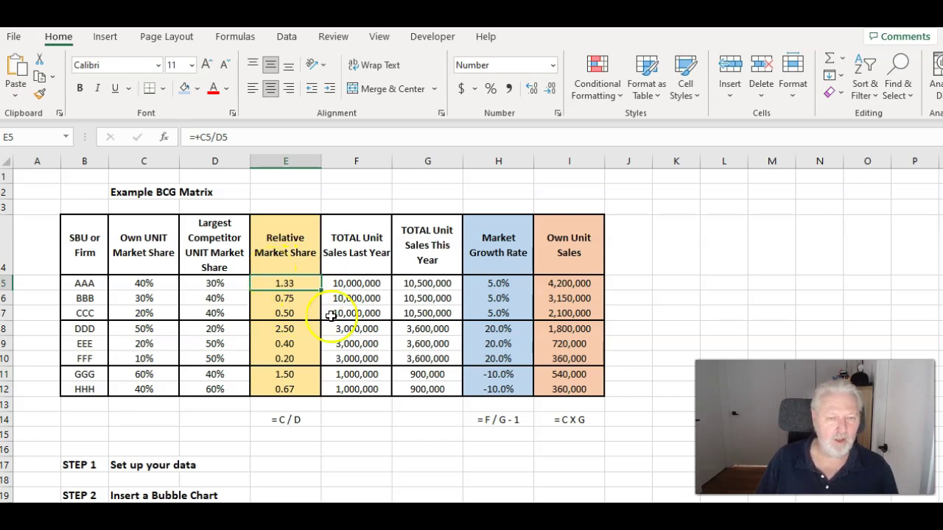
drag(290, 302, 284, 359)
click(286, 389)
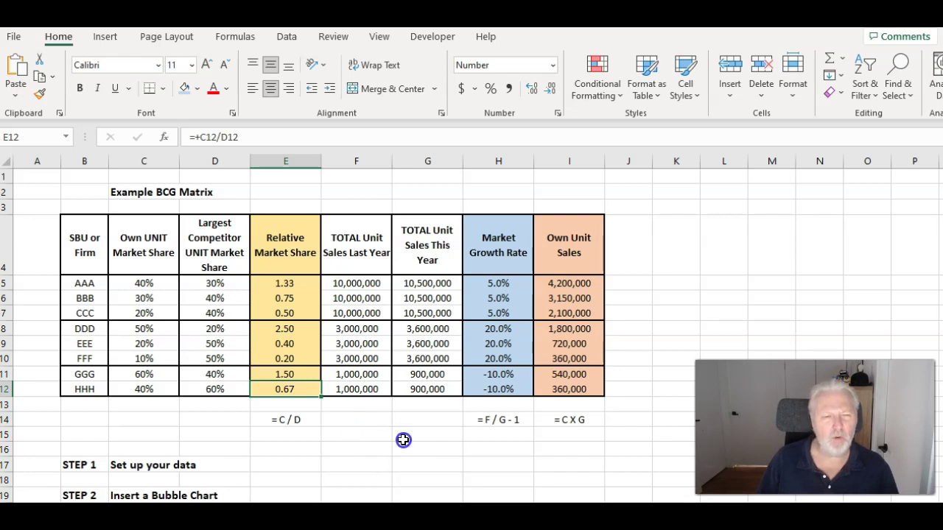
drag(301, 284, 307, 384)
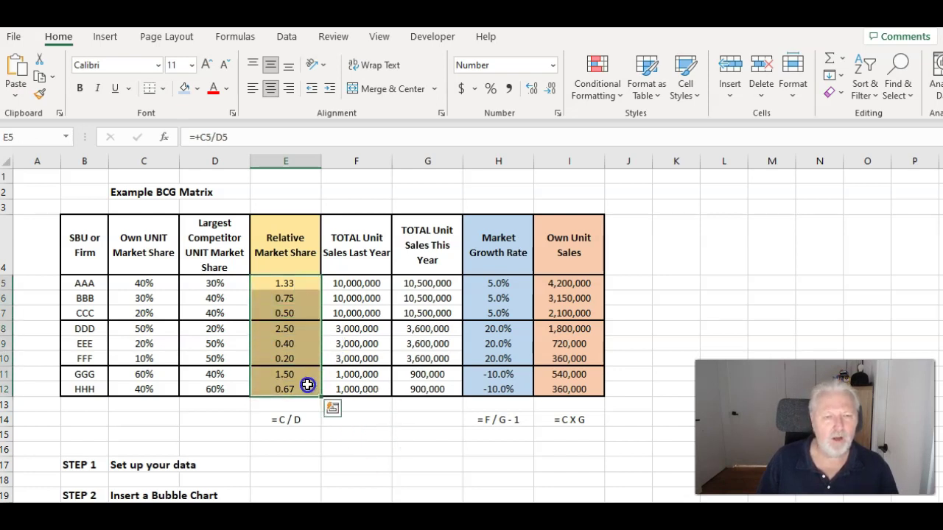
click(393, 440)
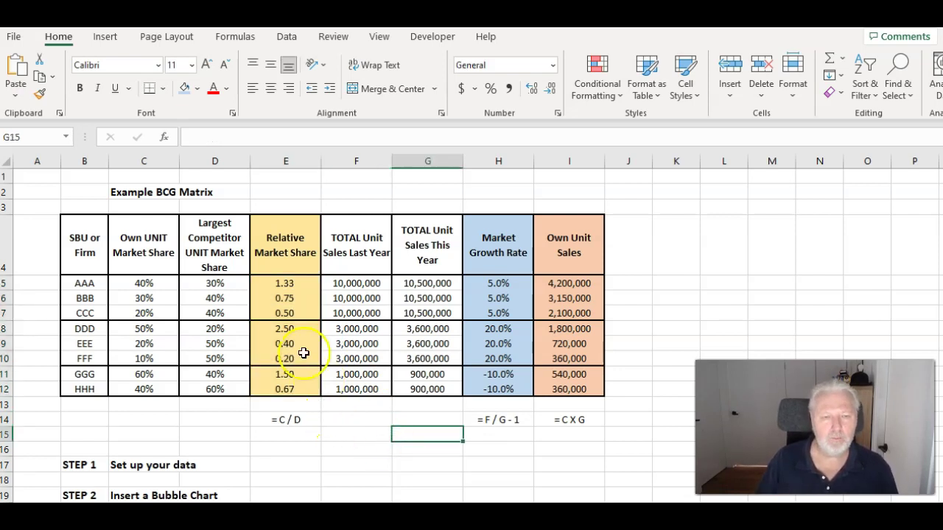
drag(280, 225, 280, 383)
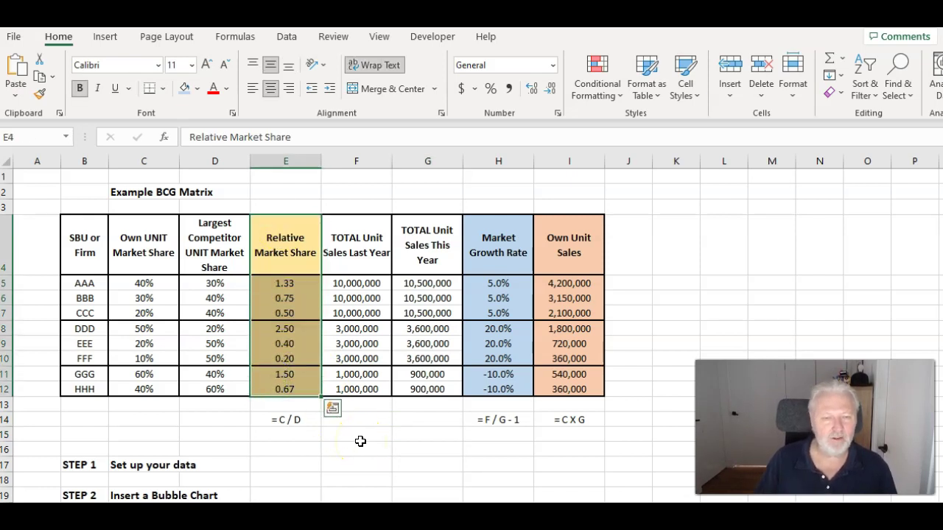
click(382, 462)
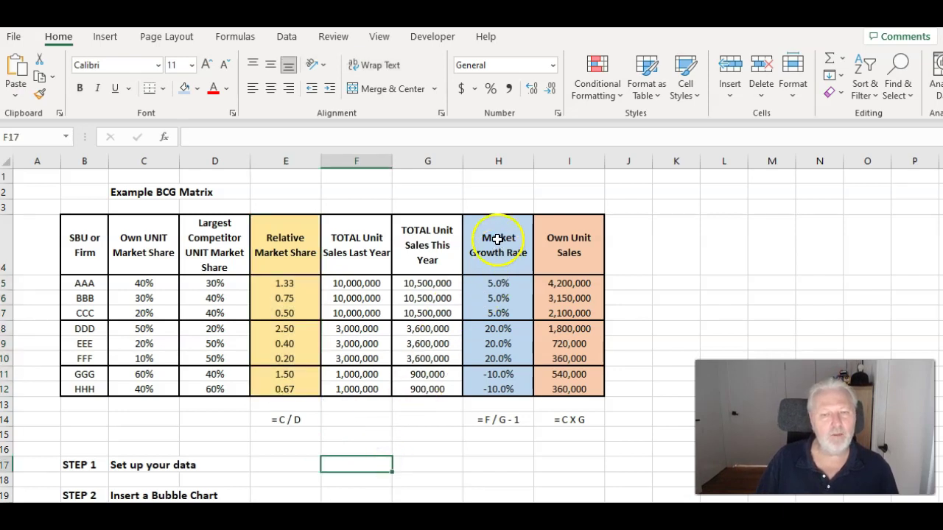
drag(499, 283, 506, 386)
click(362, 265)
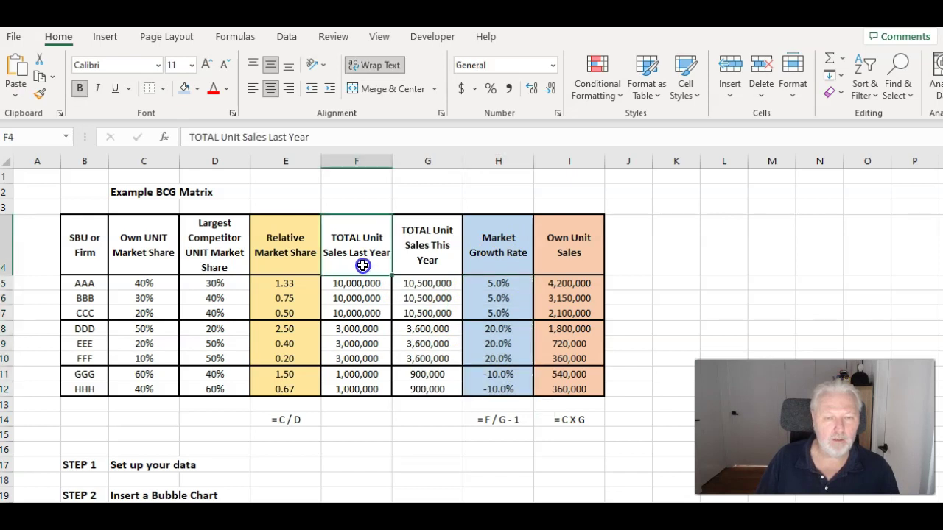
click(417, 260)
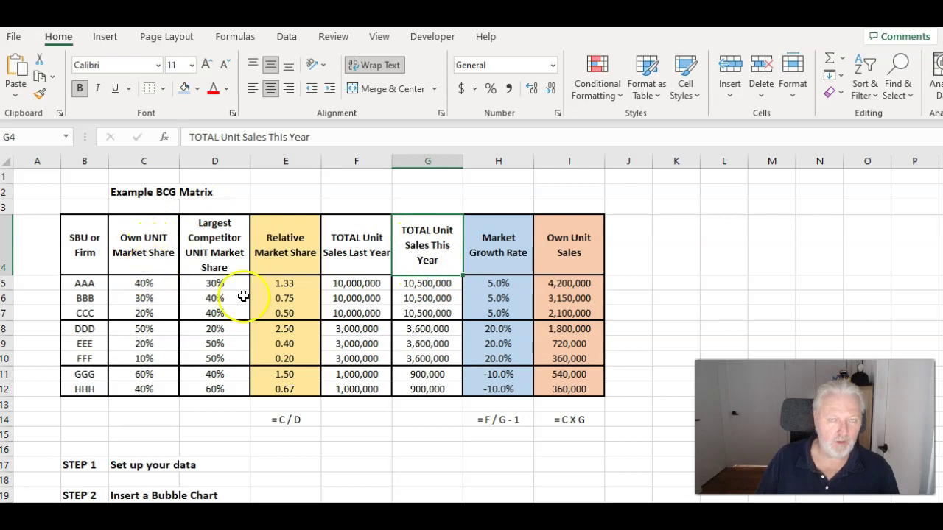
click(334, 424)
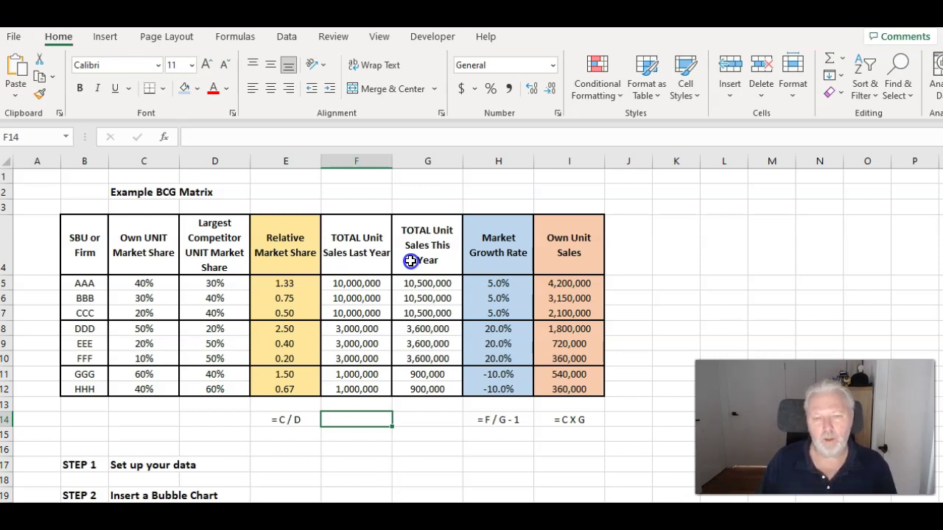
key(Down)
key(Down)
key(Down)
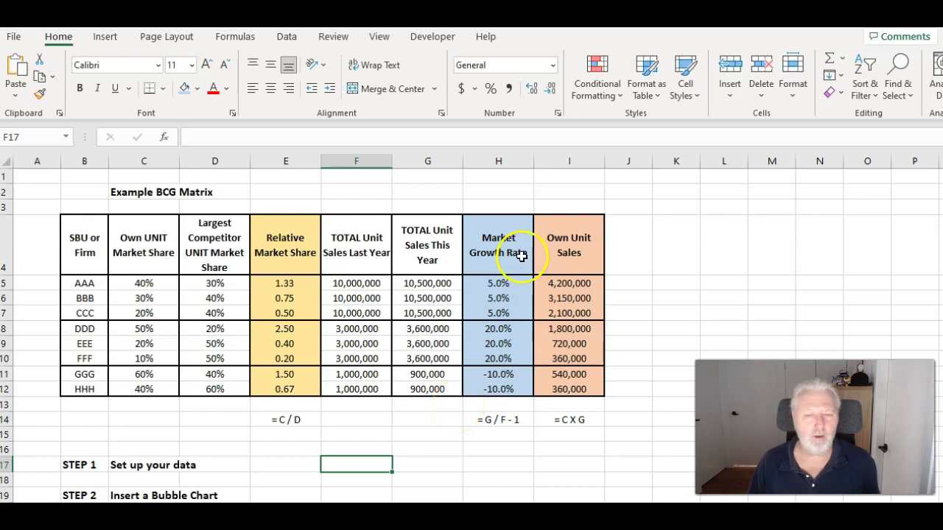
click(434, 288)
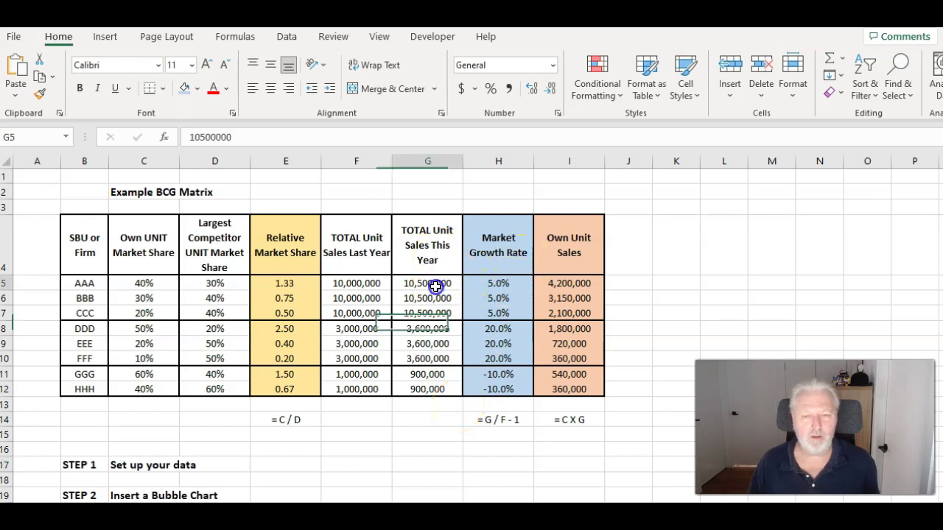
click(370, 286)
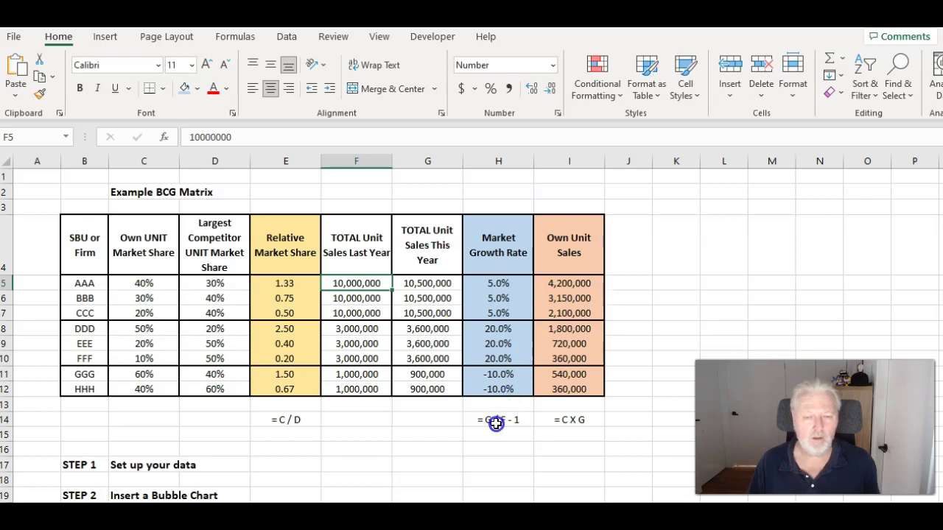
click(422, 283)
click(364, 286)
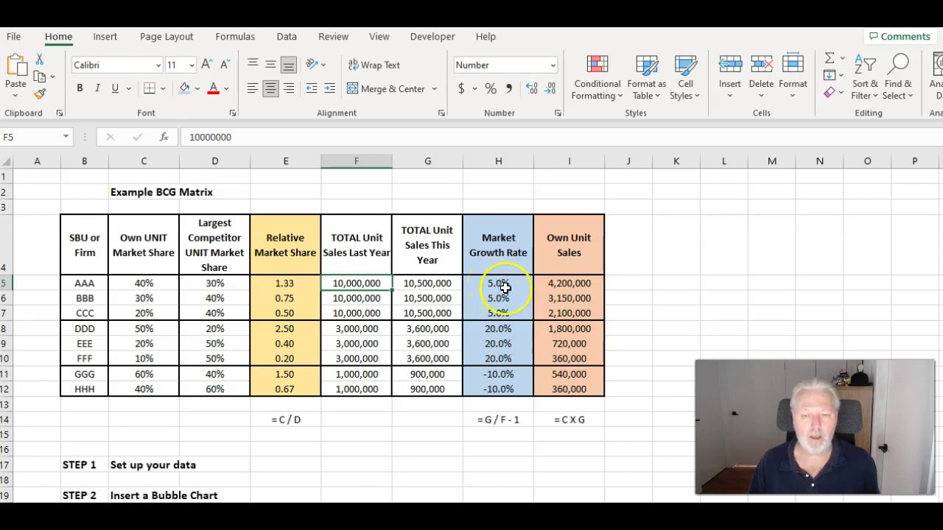
drag(498, 374, 494, 389)
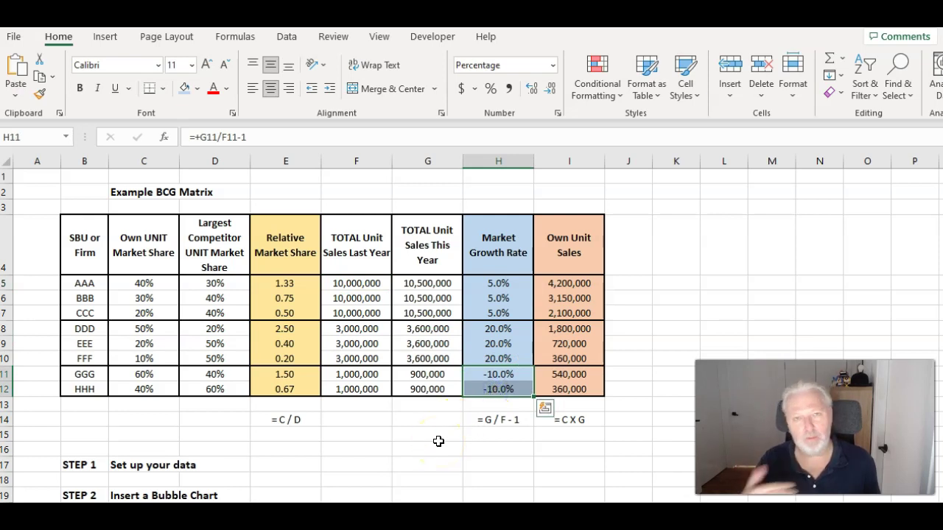
click(425, 467)
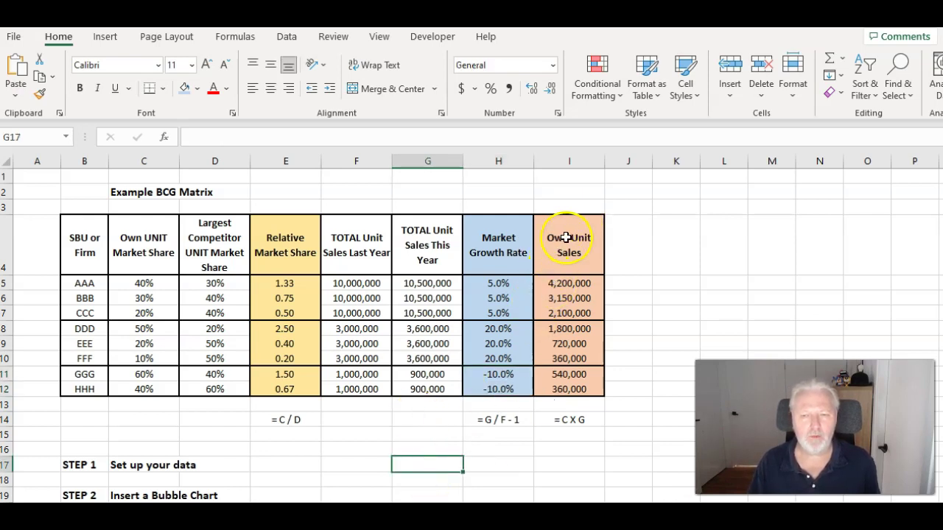
click(124, 283)
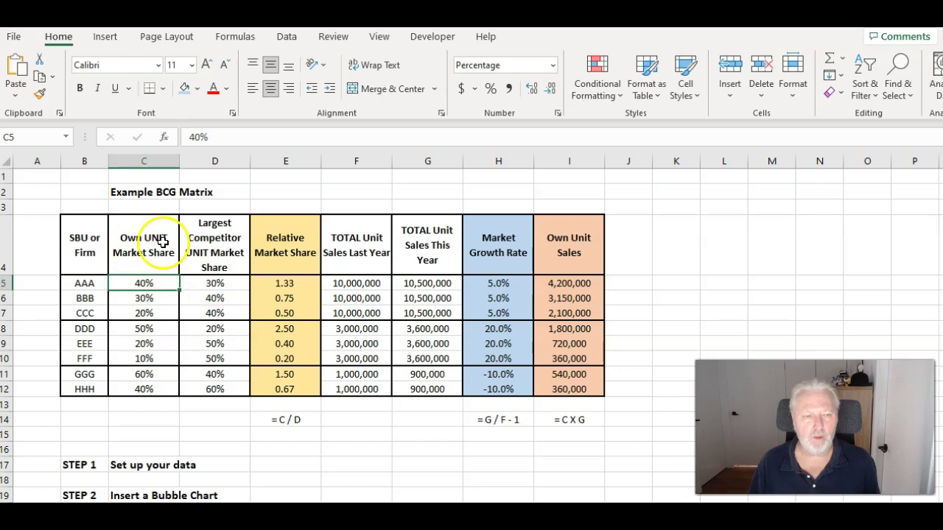
click(94, 283)
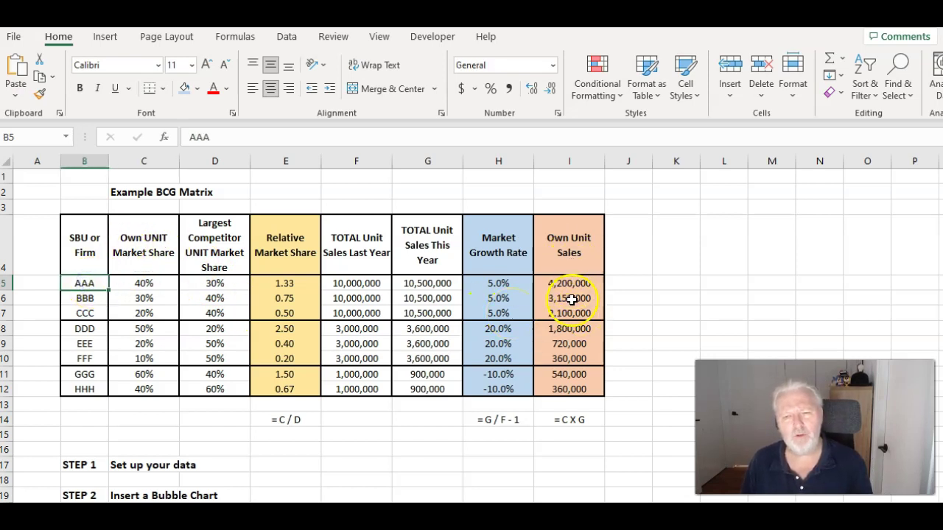
click(129, 284)
click(542, 283)
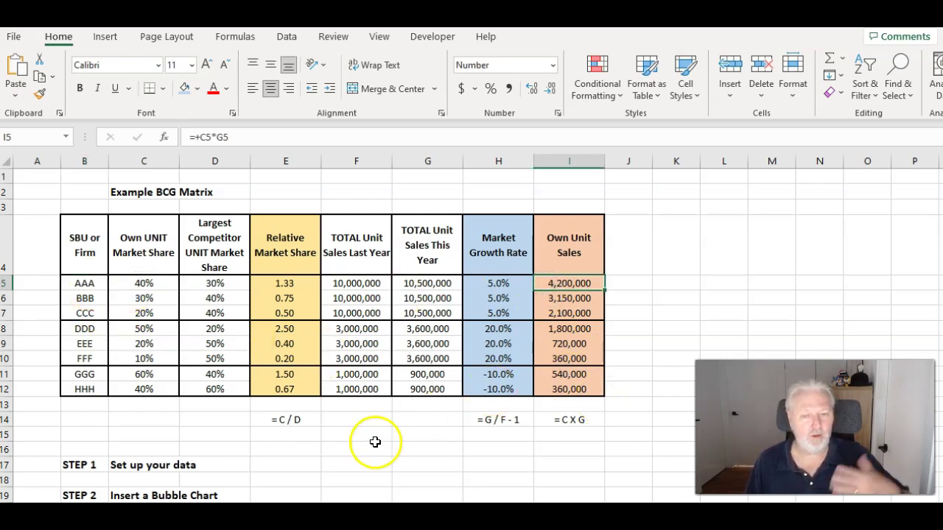
click(561, 389)
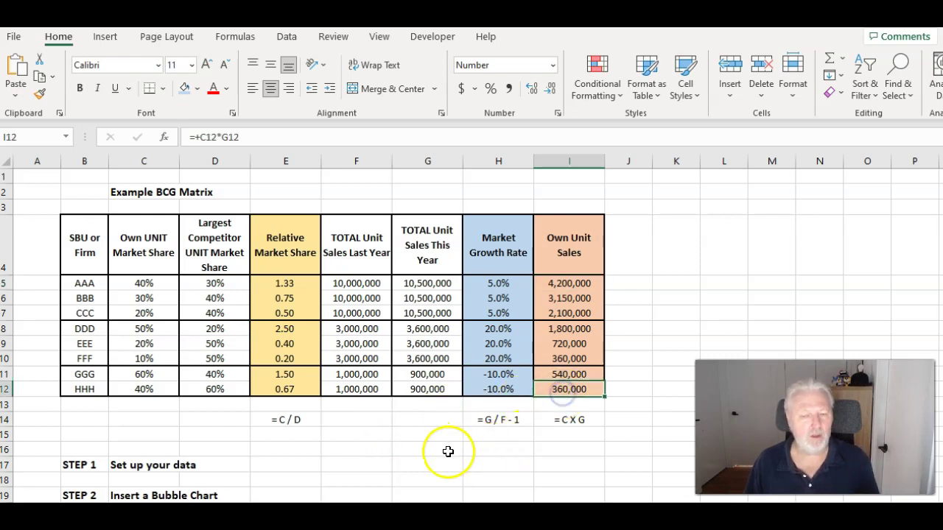
click(144, 374)
drag(152, 285, 138, 390)
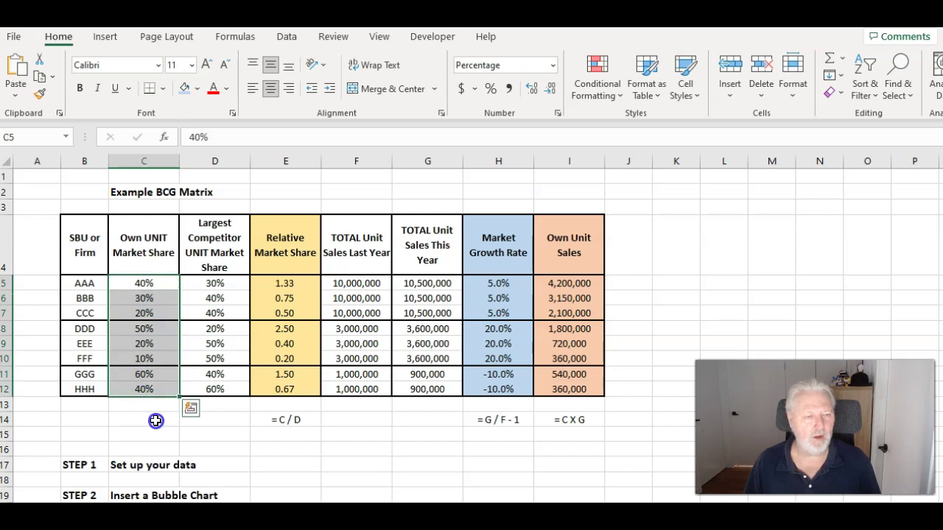
click(90, 380)
click(159, 380)
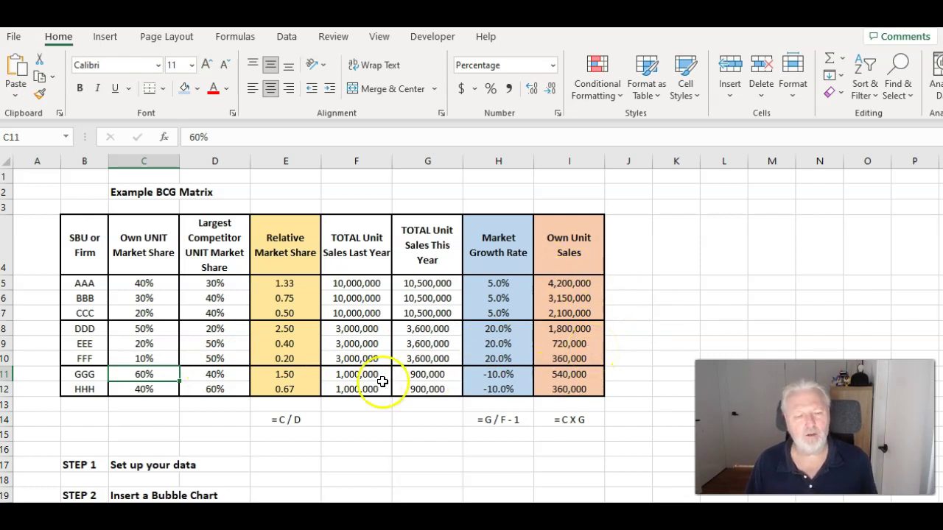
scroll(324, 393, down, 1)
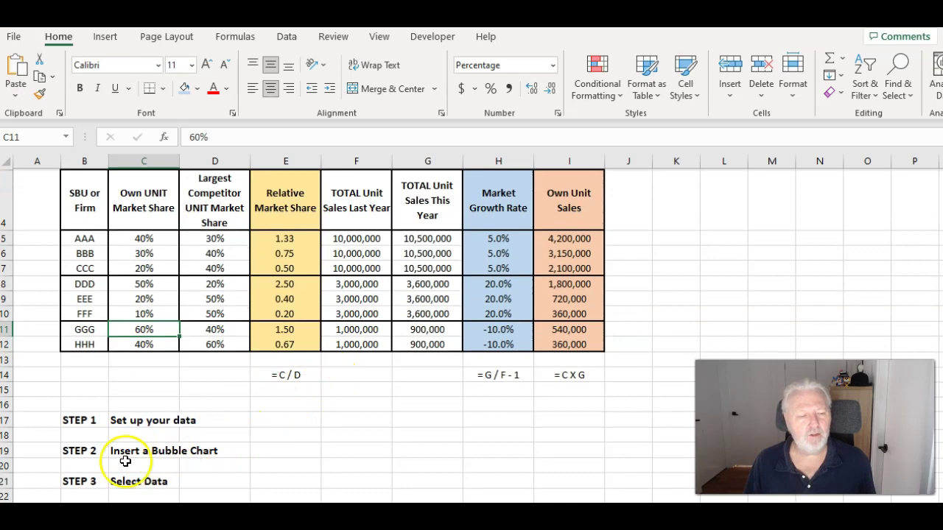
scroll(177, 445, up, 1)
- Insert an empty bubble chart from the Scatter charts list, starting from cell E17
click(317, 467)
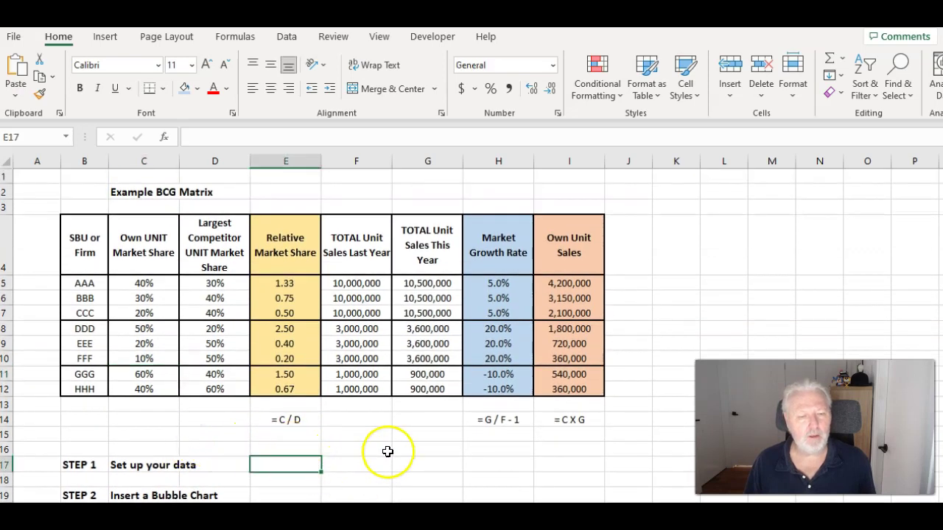
click(104, 37)
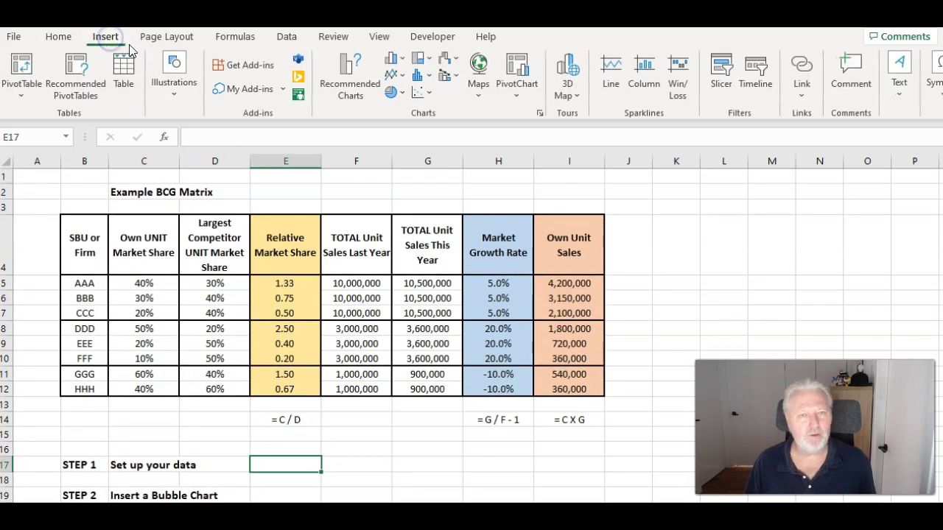
click(428, 96)
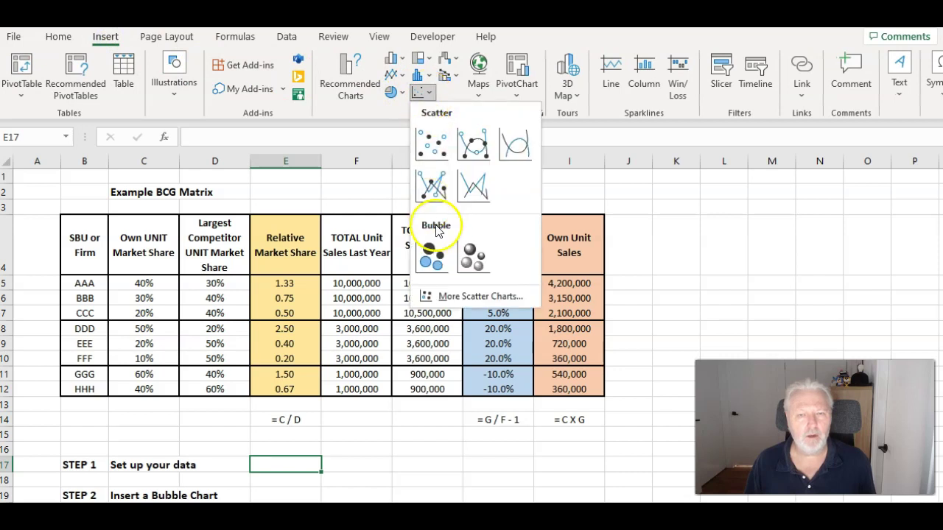
click(433, 249)
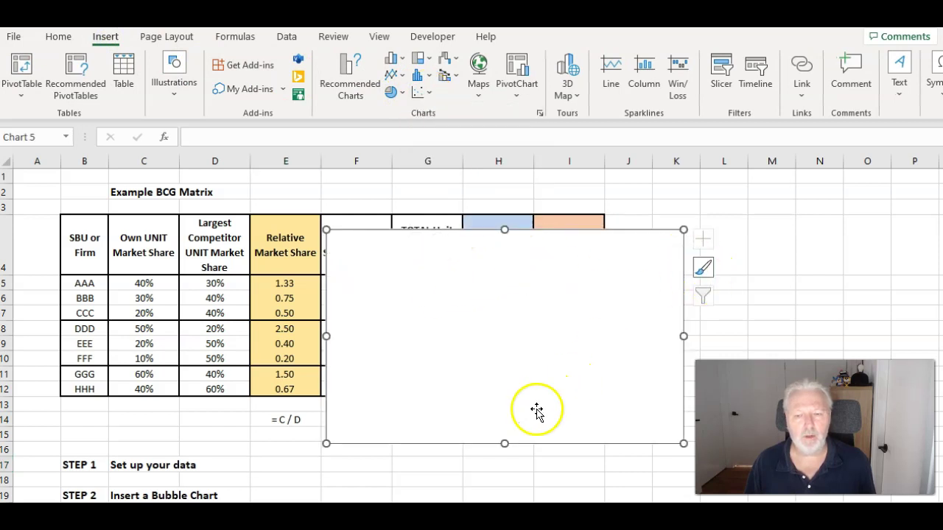
- Move the new chart below the data table, next to the step list
drag(526, 421, 525, 483)
scroll(448, 406, down, 1)
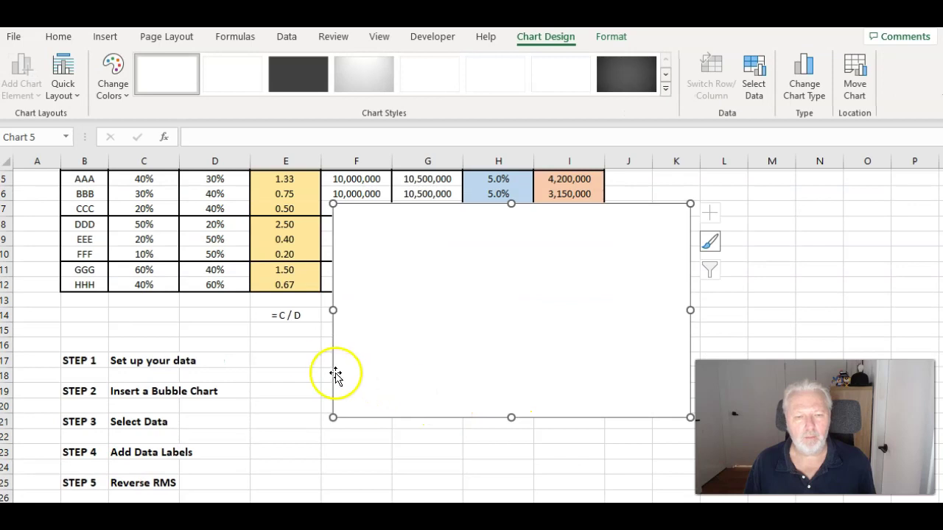
drag(331, 366, 315, 494)
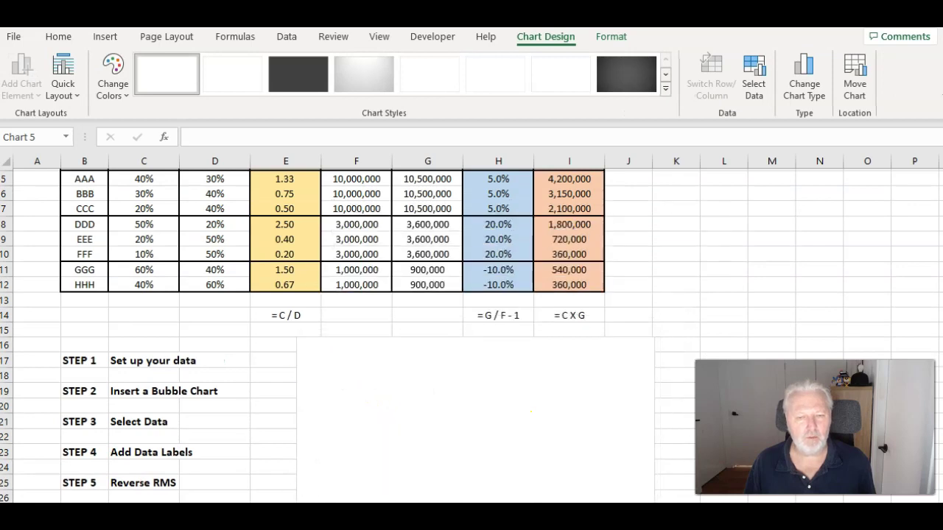
key(ctrl+z)
drag(491, 423, 455, 497)
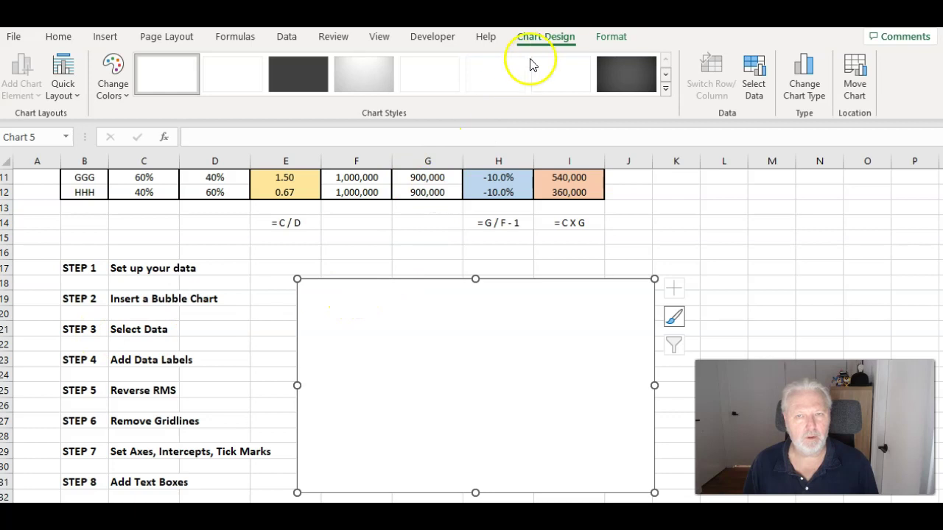
- Add a chart series named from the Example BCG Matrix title cell C2
click(370, 254)
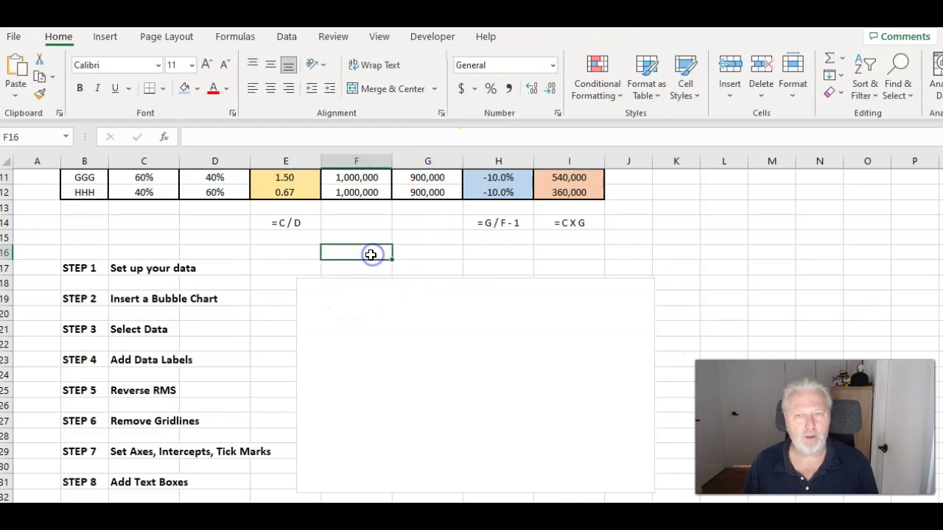
click(384, 278)
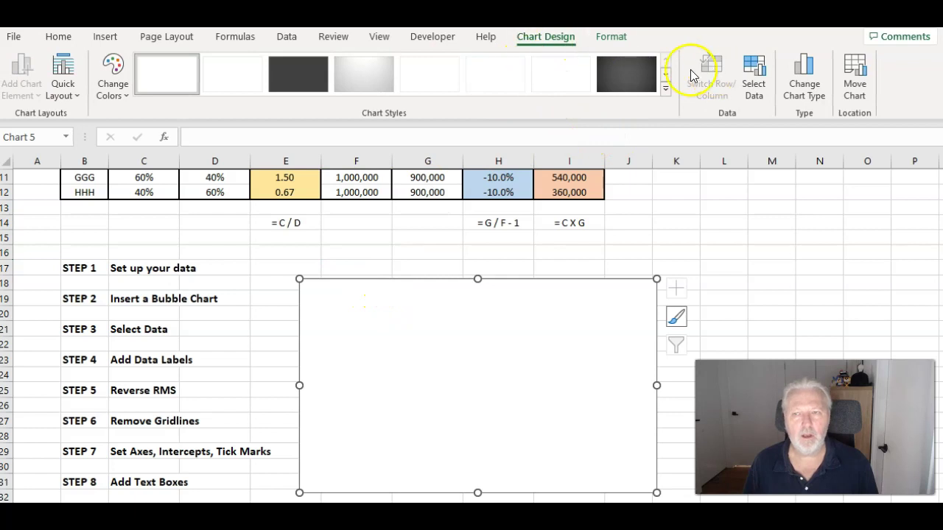
click(758, 74)
click(331, 268)
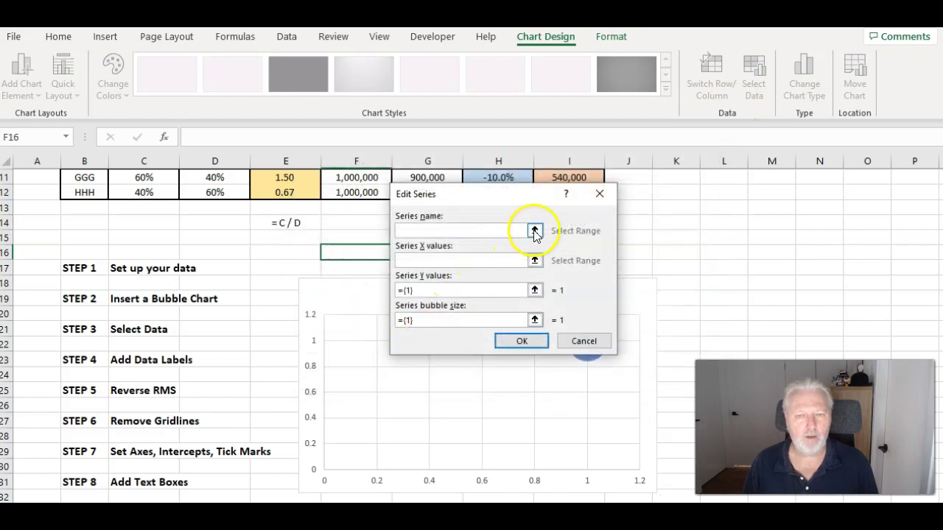
click(535, 232)
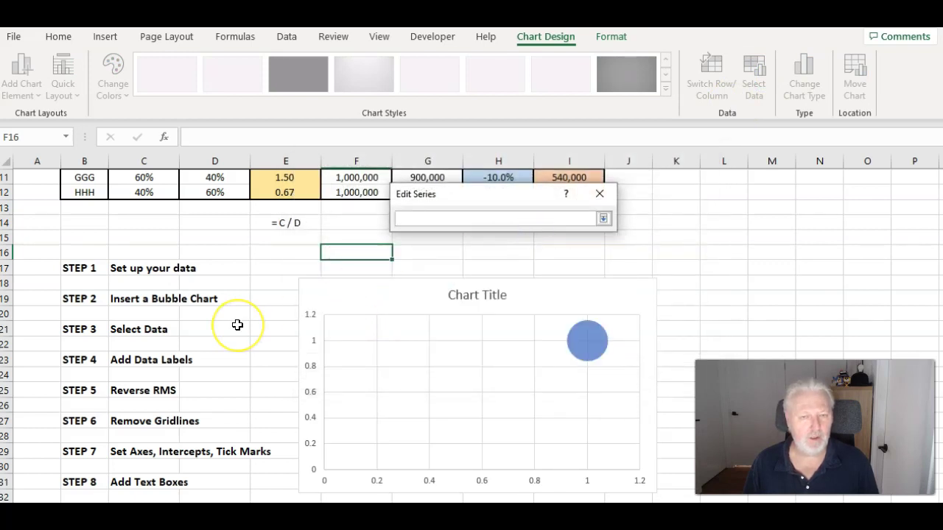
scroll(237, 325, up, 3)
click(129, 193)
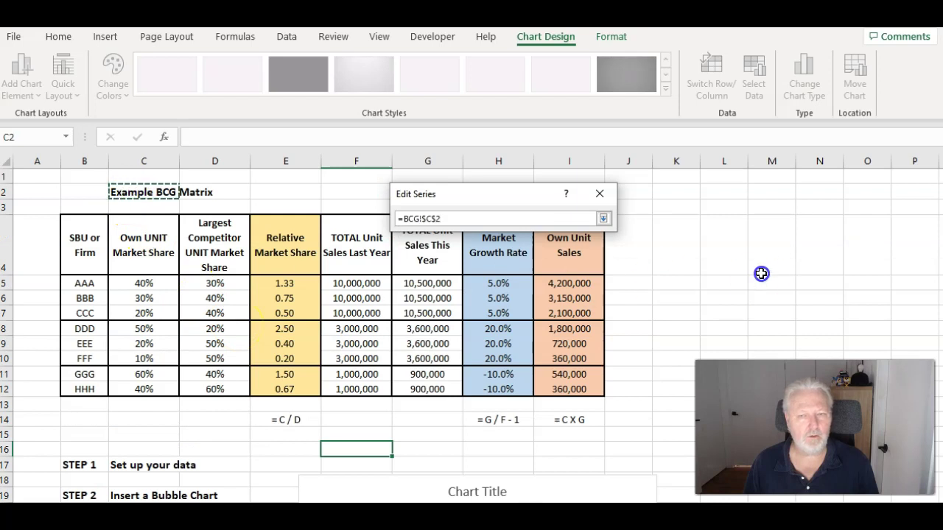
click(605, 219)
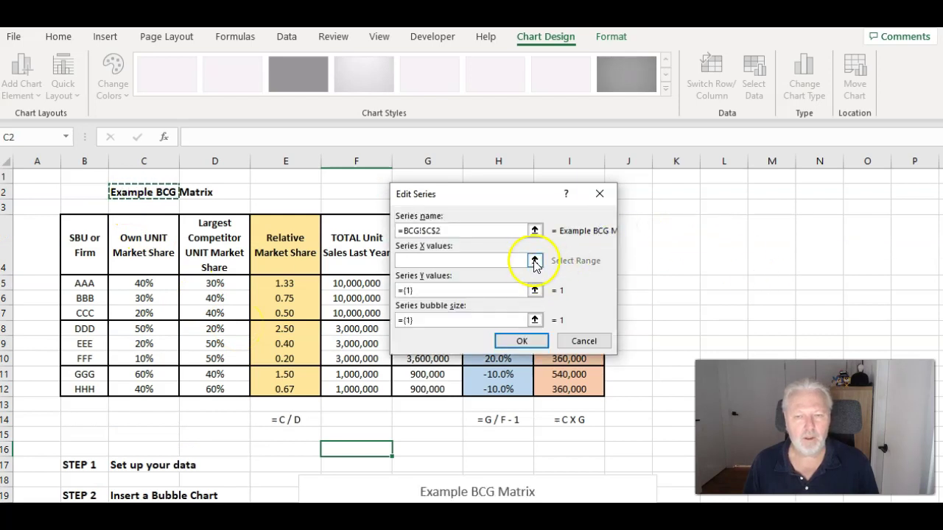
- Set the series X values to E5:E12 and Y values to H5:H12
click(534, 260)
drag(274, 282, 278, 385)
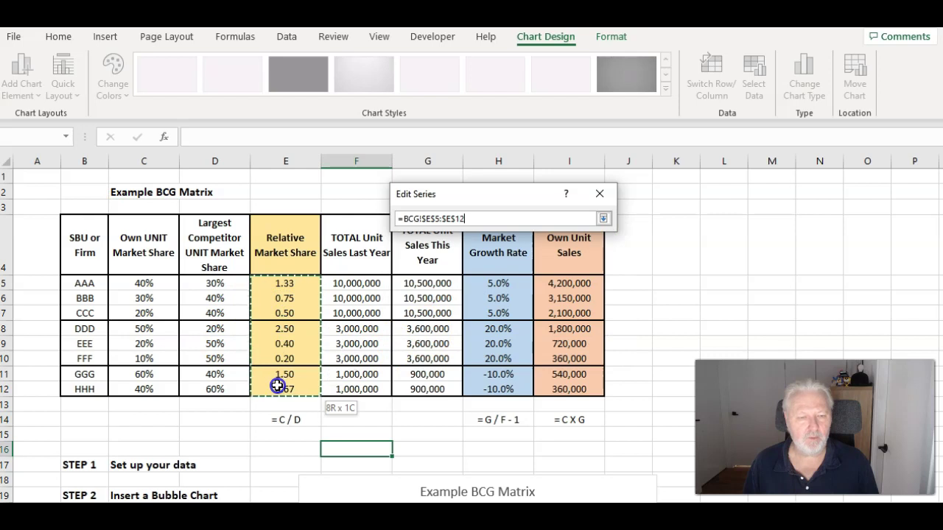
click(603, 219)
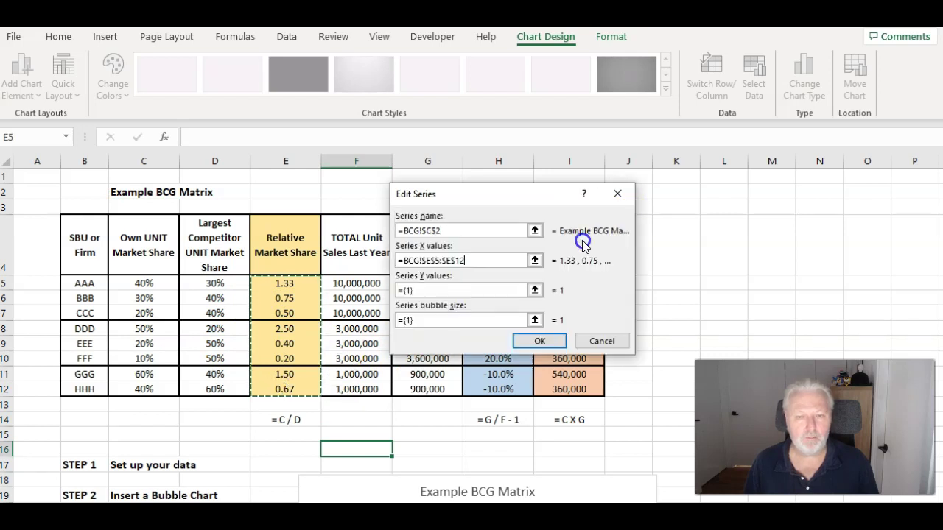
click(534, 290)
drag(509, 282, 500, 389)
click(620, 219)
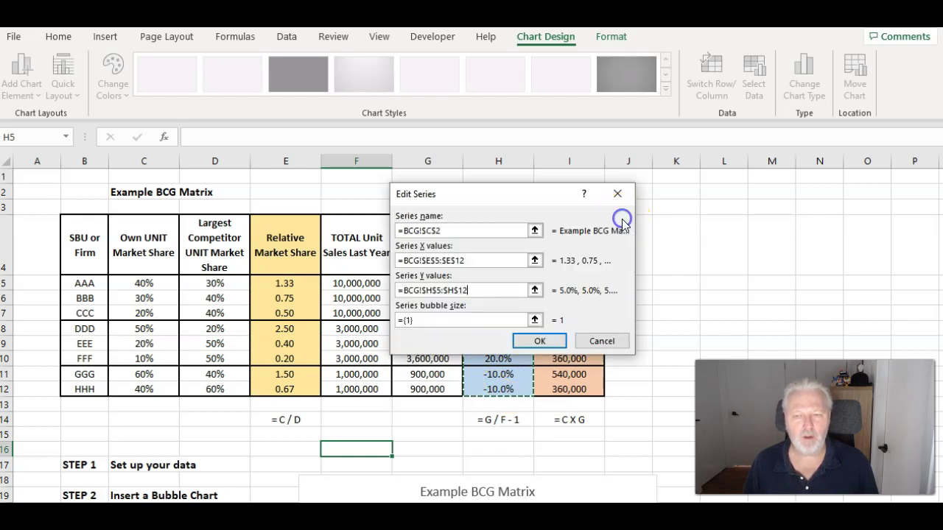
- Size the bubbles by own unit sales I5:I12 and apply the chart data
click(534, 320)
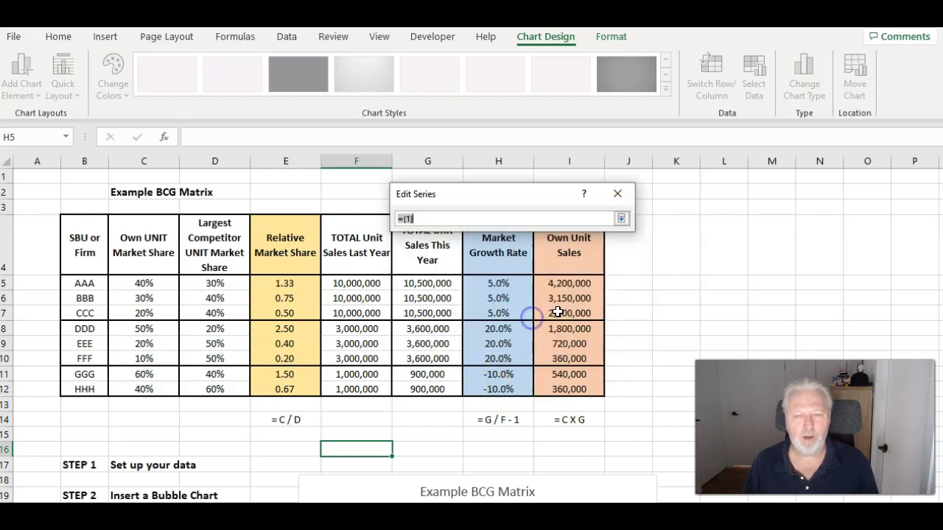
drag(567, 280, 552, 385)
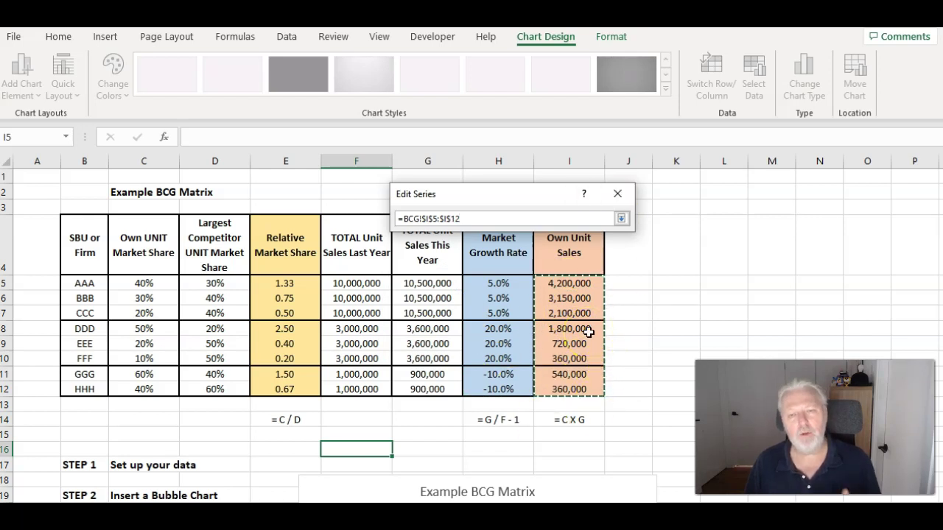
click(621, 219)
click(554, 344)
click(622, 375)
- Add data labels that take their values from cells B5:B12
scroll(606, 385, down, 5)
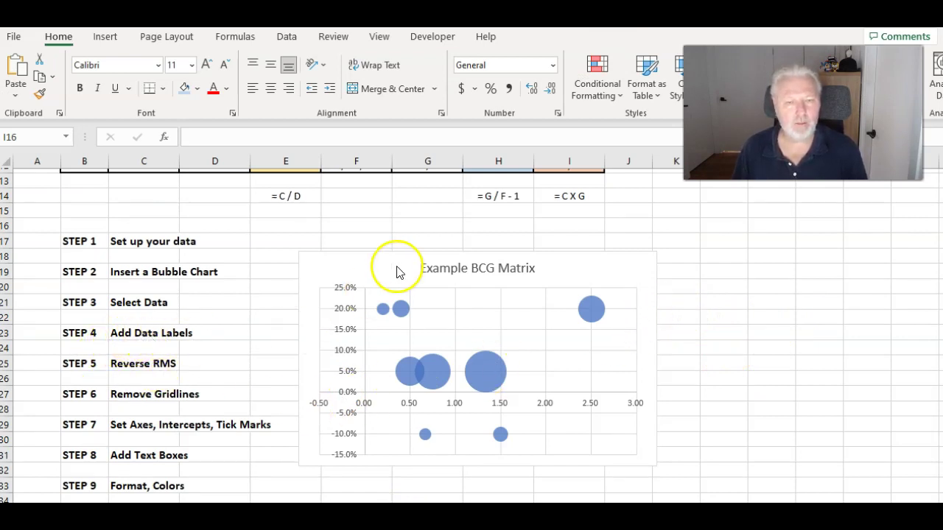
click(587, 255)
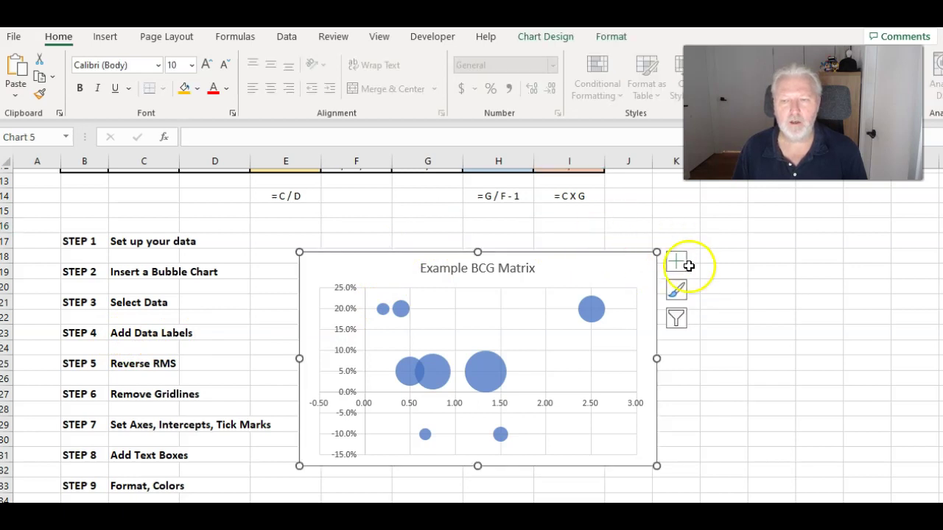
click(676, 266)
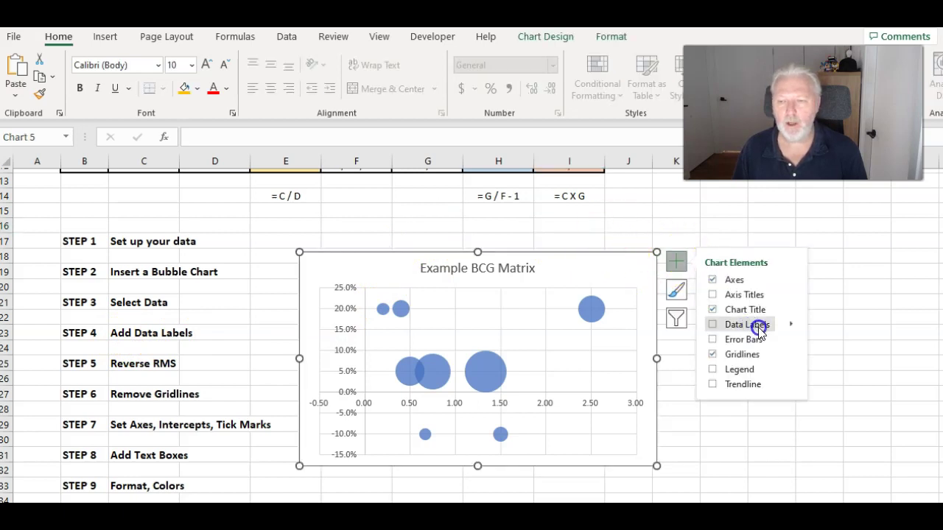
click(792, 326)
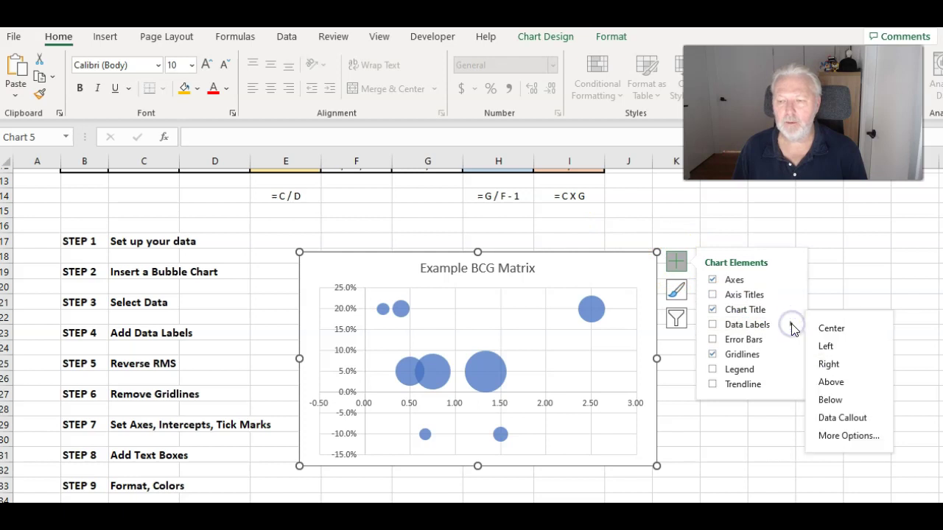
click(835, 437)
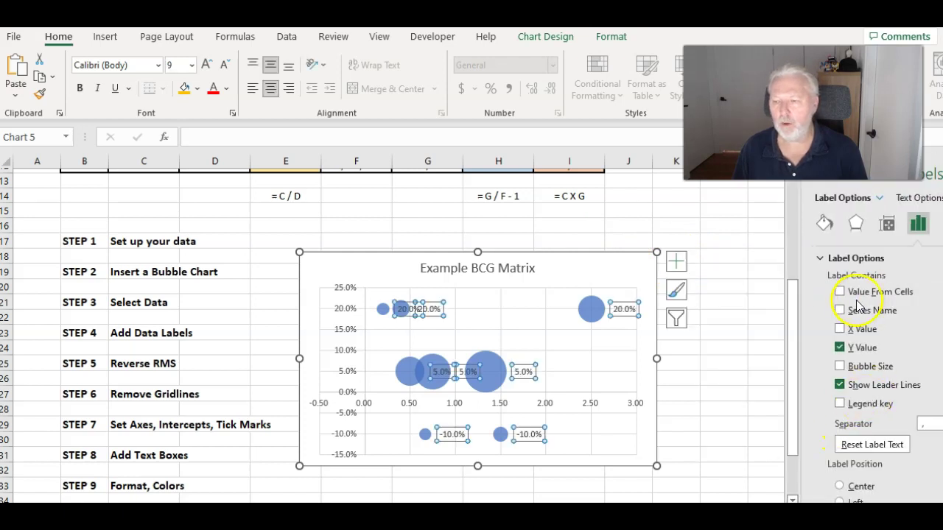
click(839, 293)
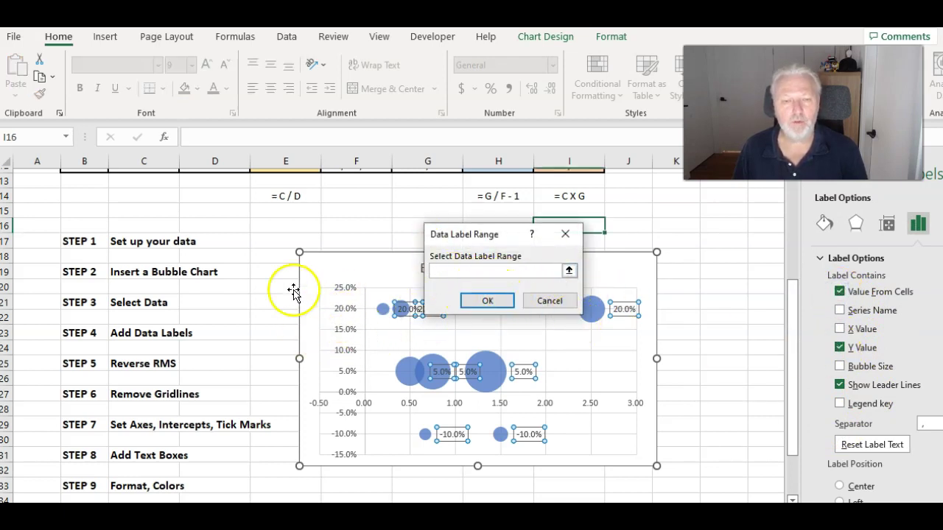
scroll(354, 333, up, 3)
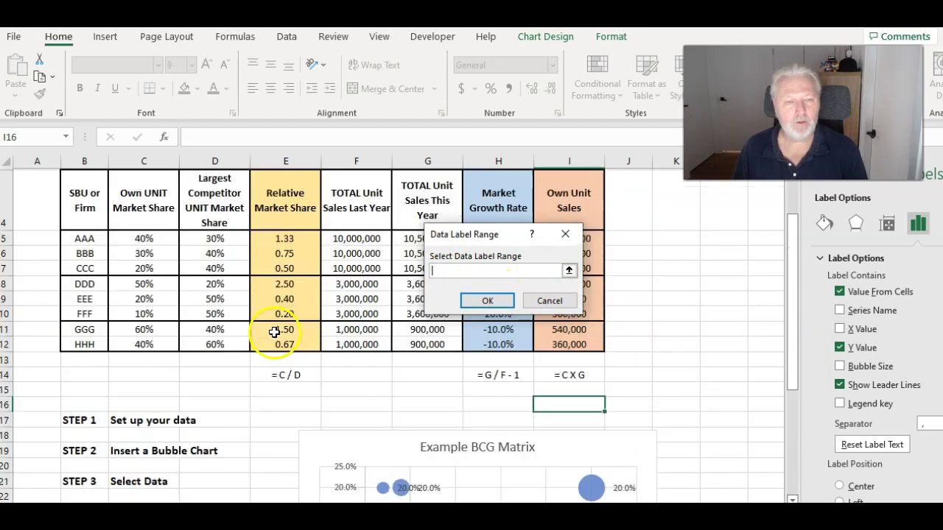
drag(81, 239, 83, 343)
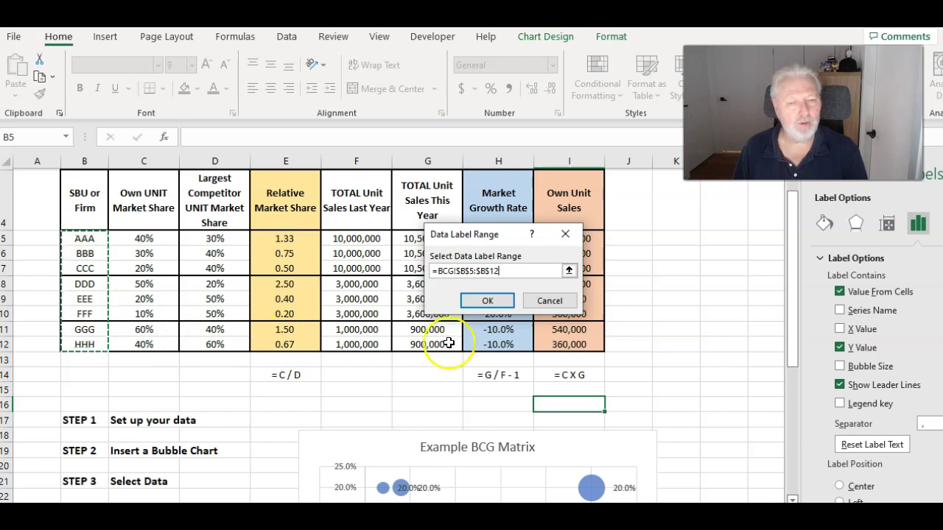
click(486, 302)
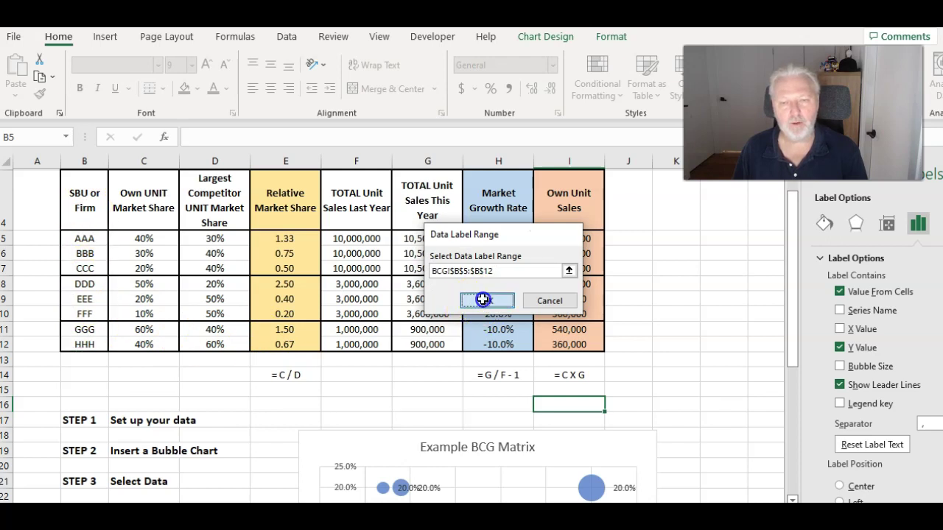
- Remove Y values from the labels and set Label Position to Center
click(838, 359)
scroll(879, 405, down, 2)
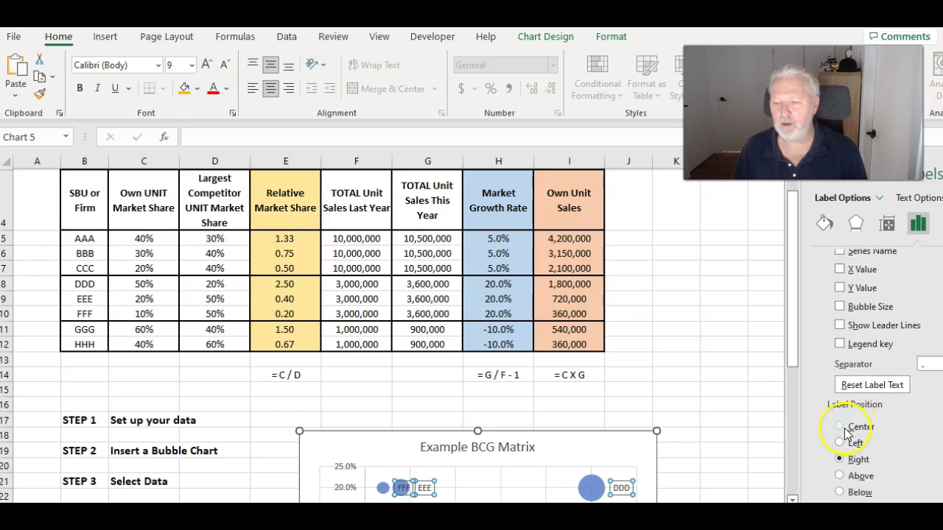
click(839, 427)
scroll(720, 421, down, 1)
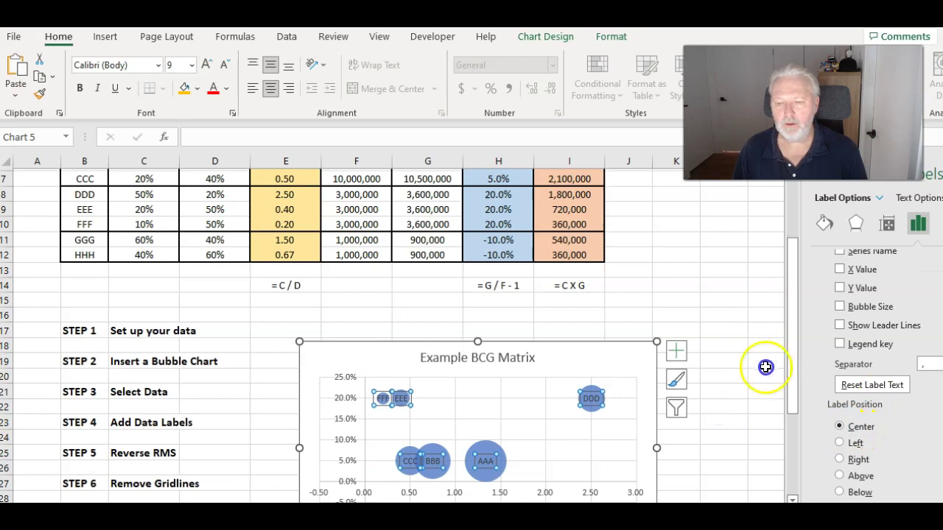
click(711, 302)
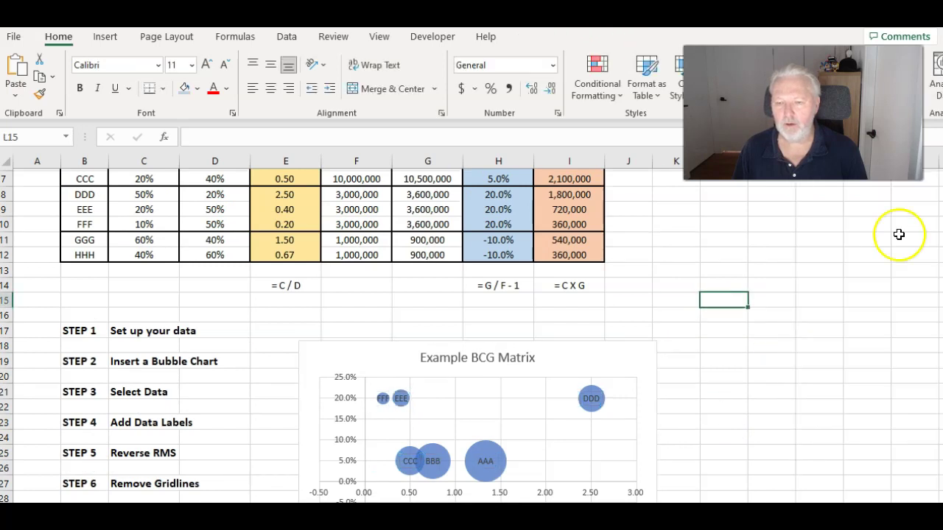
scroll(712, 368, down, 3)
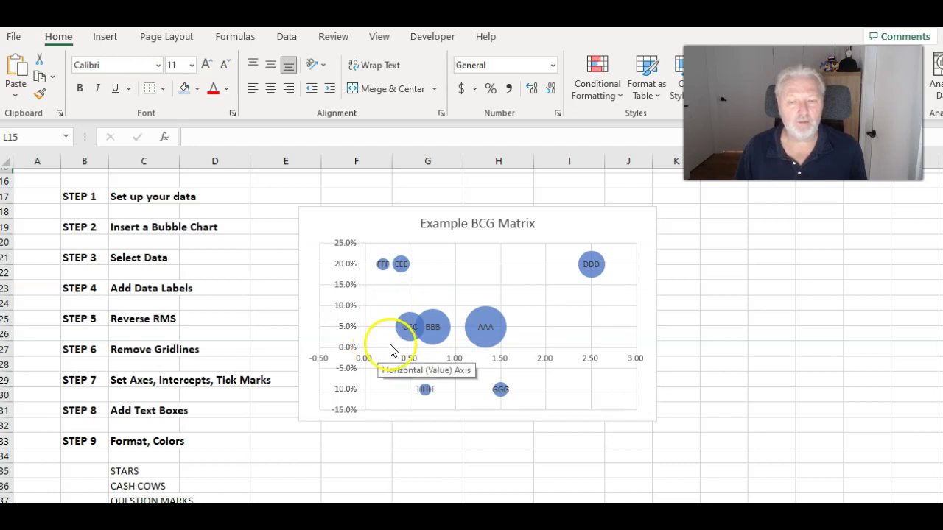
- Open Format Axis for the horizontal axis, showing bounds -0.5 to 3.0
click(590, 209)
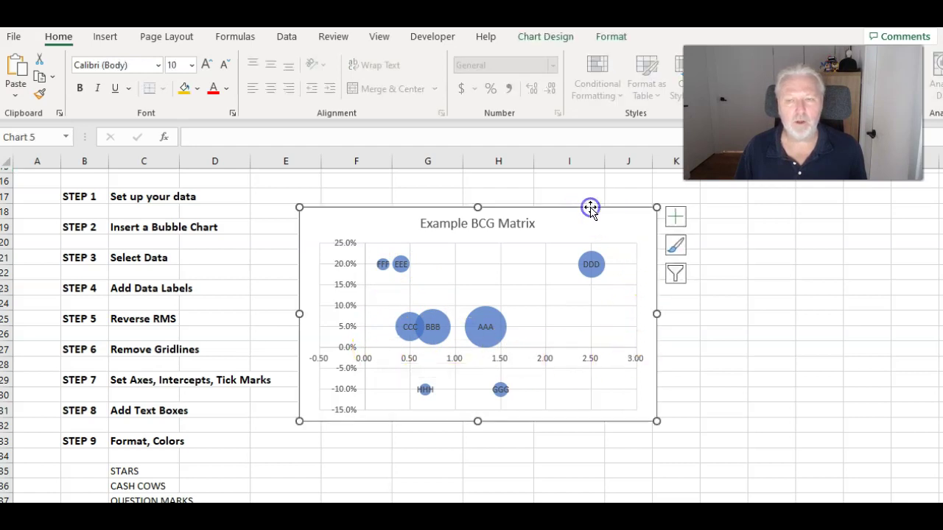
click(677, 217)
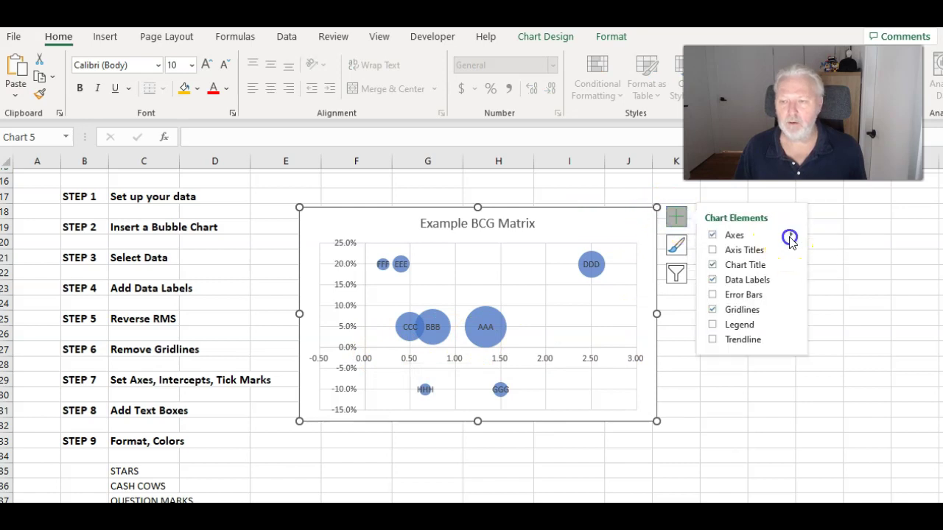
click(789, 236)
click(863, 269)
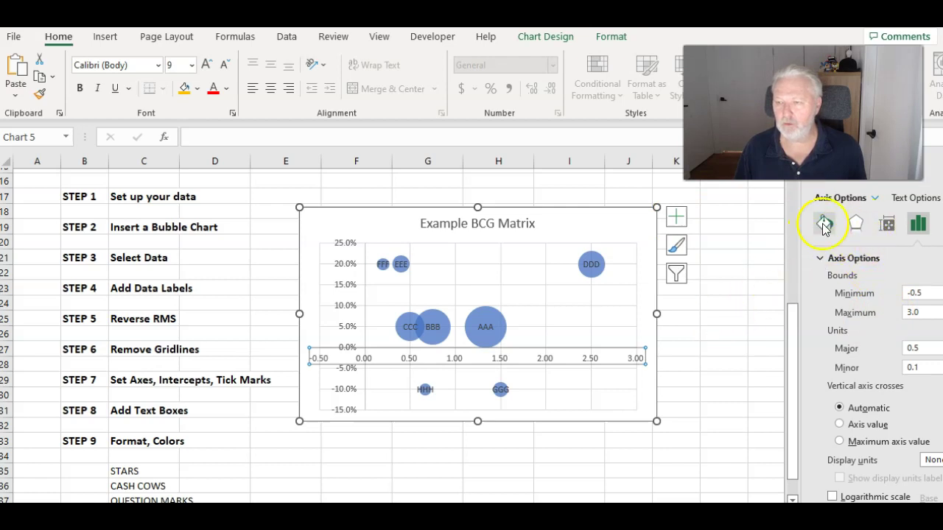
scroll(854, 360, down, 1)
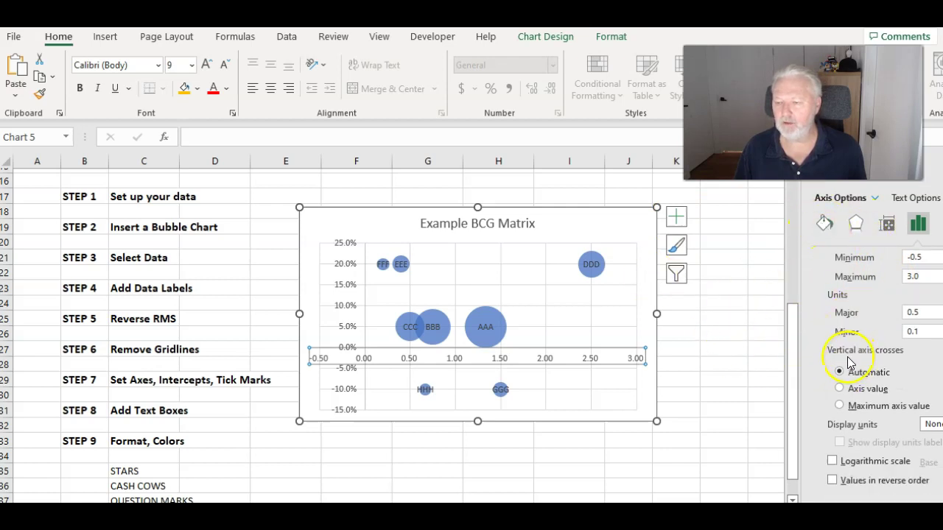
- Turn on Values in reverse order for the horizontal axis, then close the pane
click(832, 480)
click(743, 402)
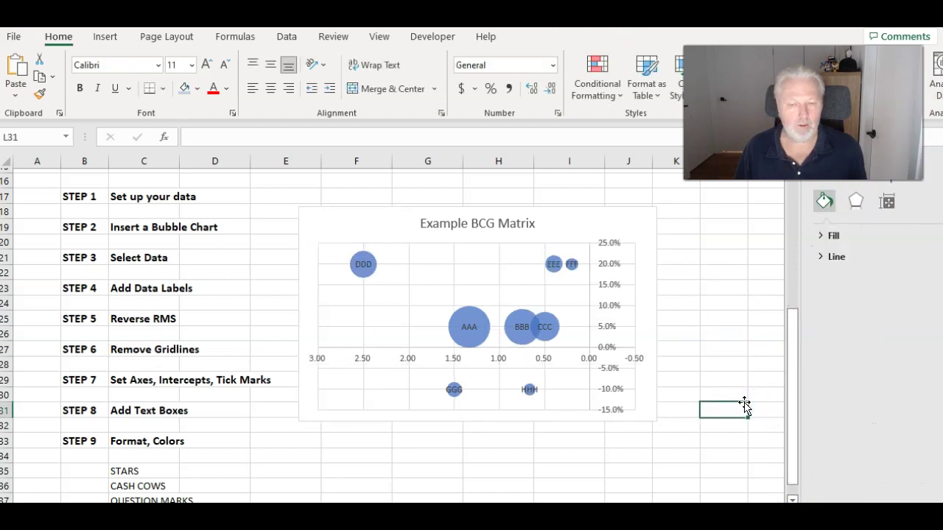
click(931, 178)
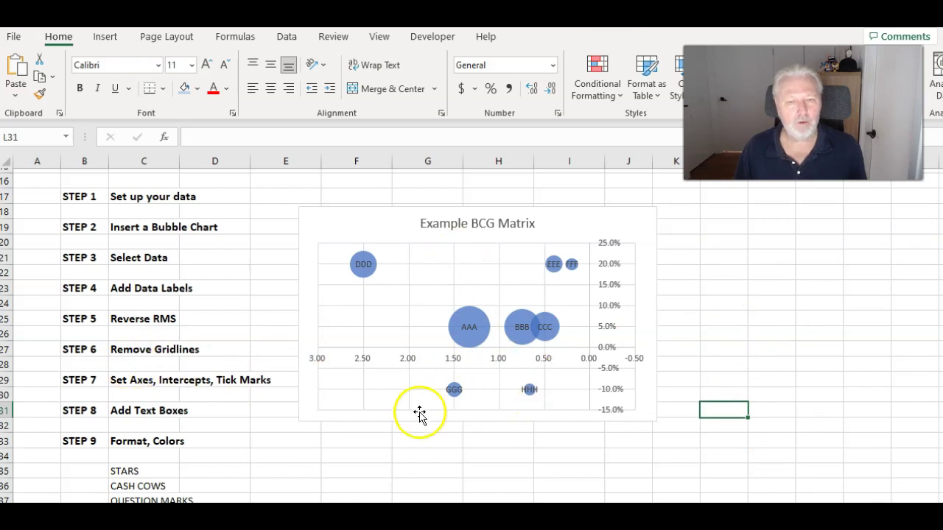
- Remove the gridlines from the bubble chart
click(409, 211)
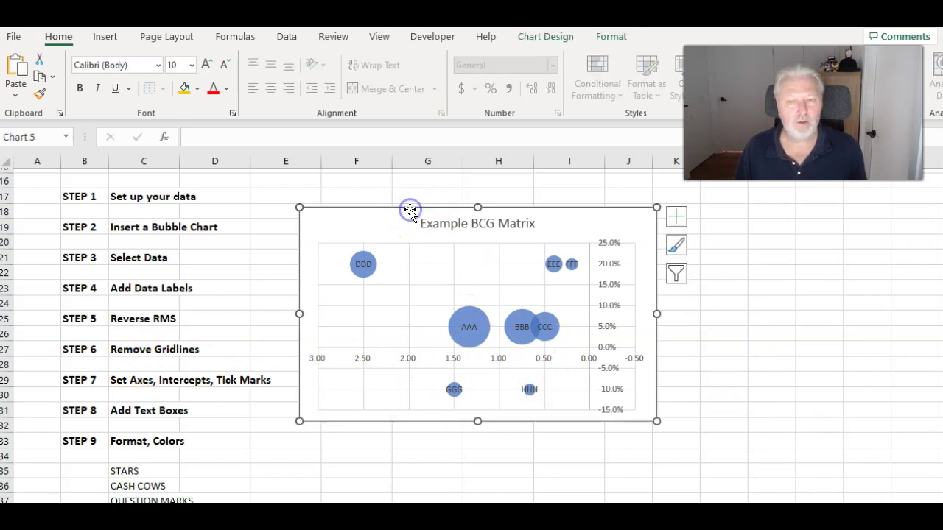
click(677, 216)
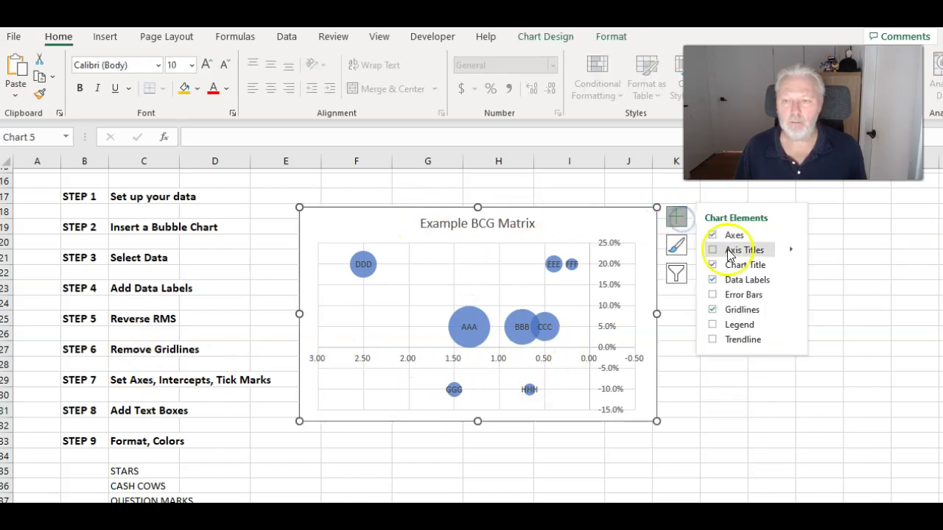
click(738, 310)
click(772, 427)
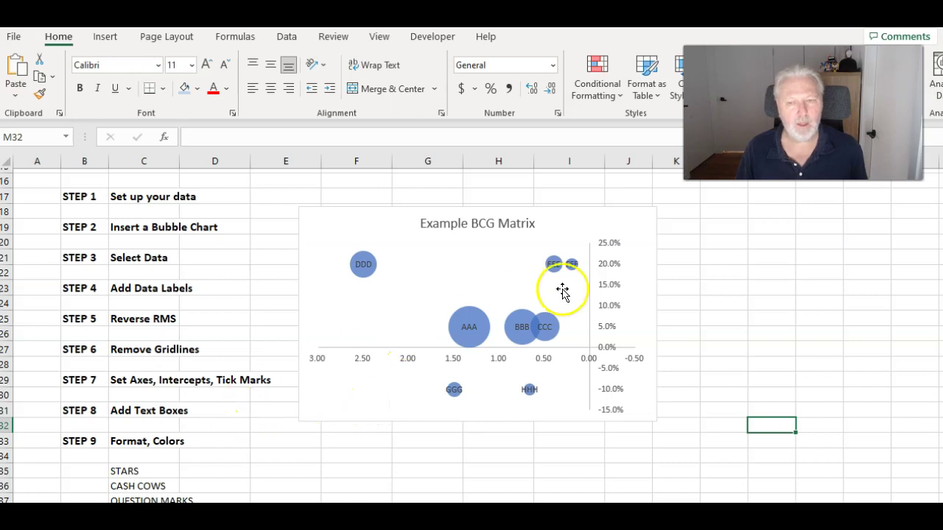
- Make the vertical axis cross the horizontal axis at axis value 1.0
click(615, 208)
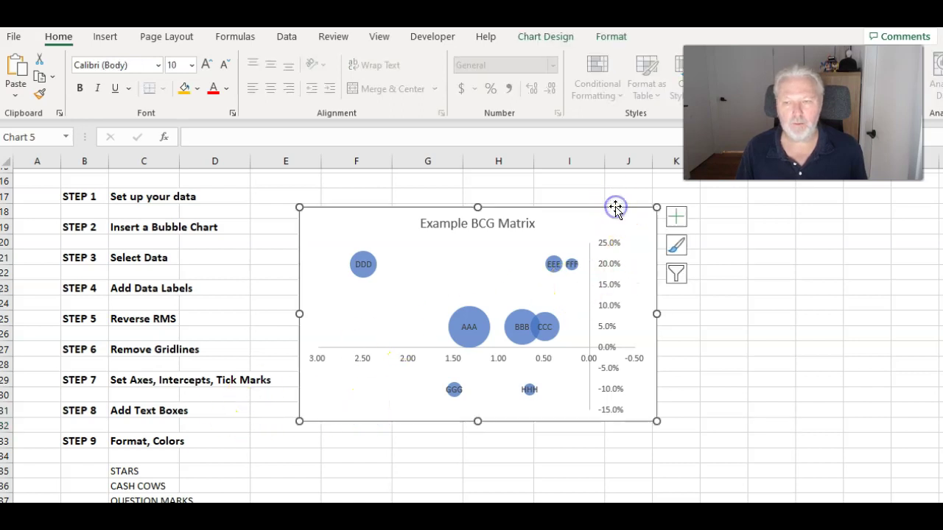
click(676, 216)
click(790, 235)
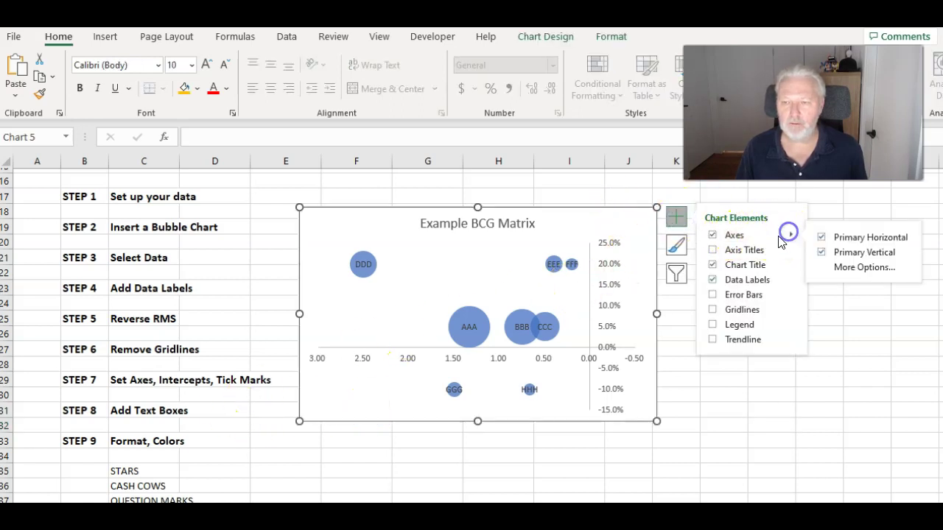
click(853, 268)
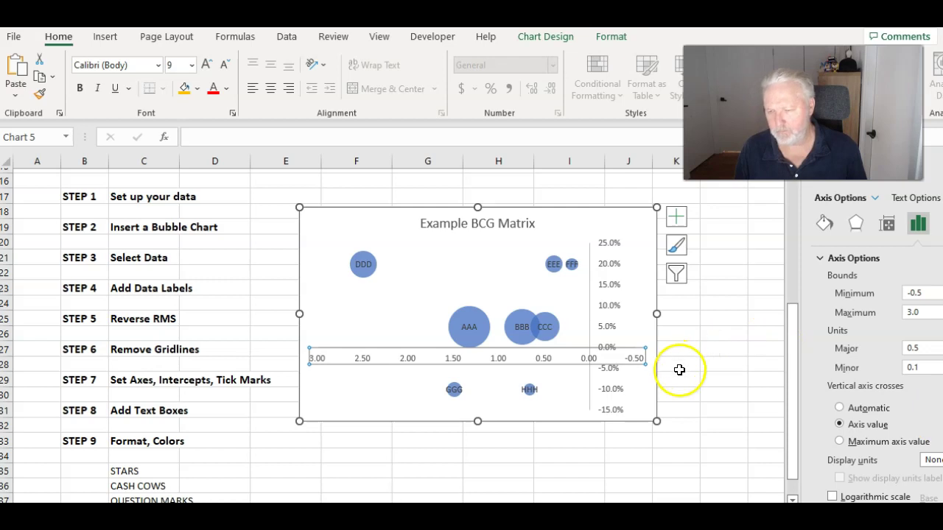
click(721, 381)
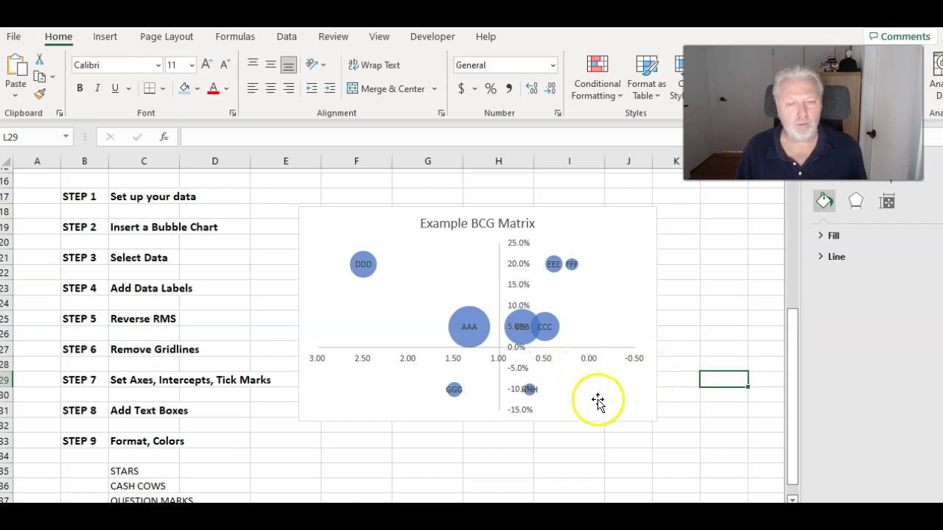
click(599, 322)
click(788, 398)
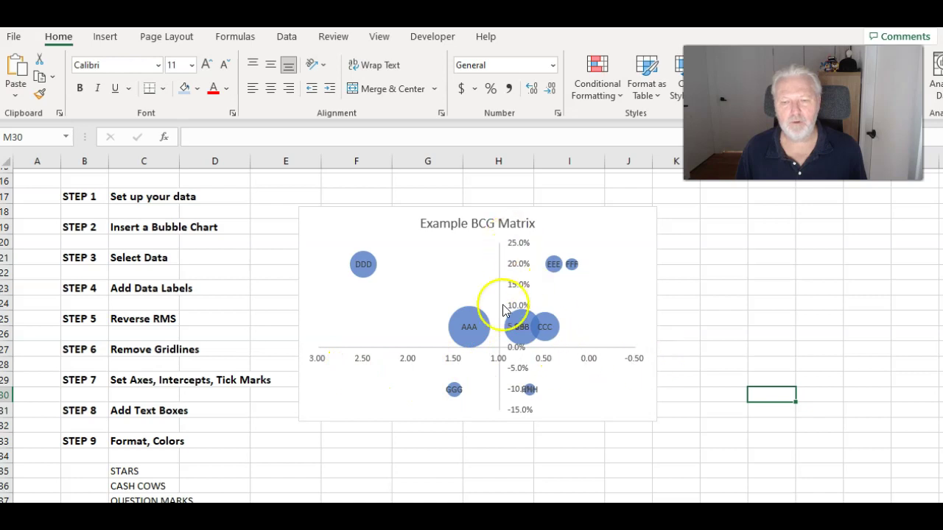
- Set the horizontal axis Label Position to None under Tick Marks and Labels
click(654, 272)
click(678, 218)
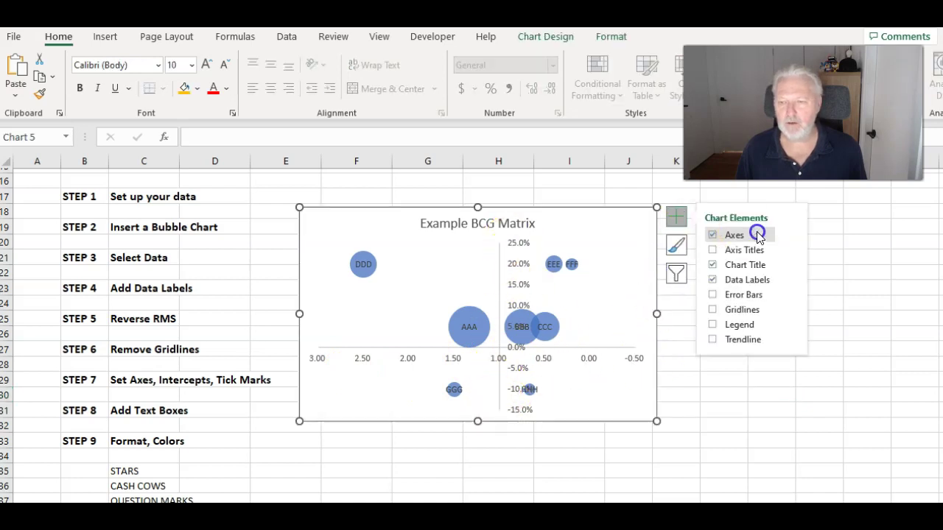
click(790, 235)
click(850, 266)
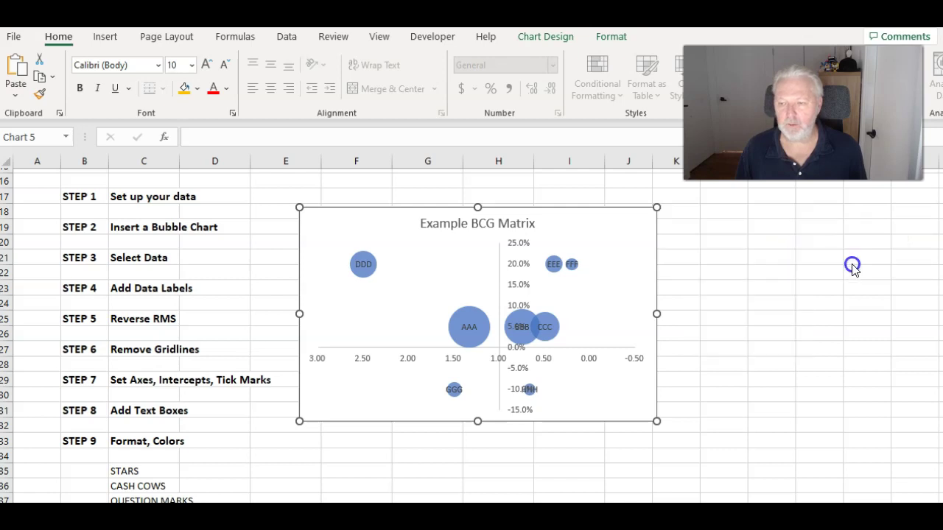
scroll(878, 394, down, 1)
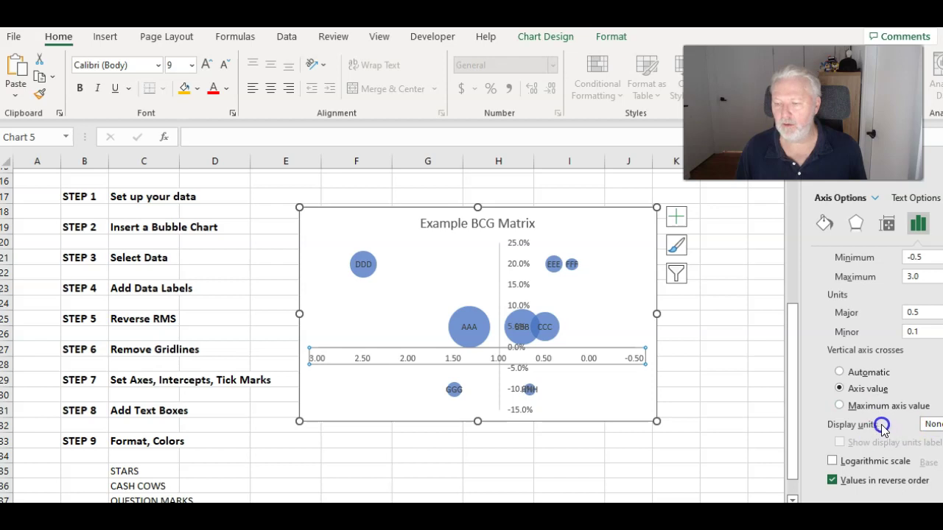
scroll(888, 401, down, 1)
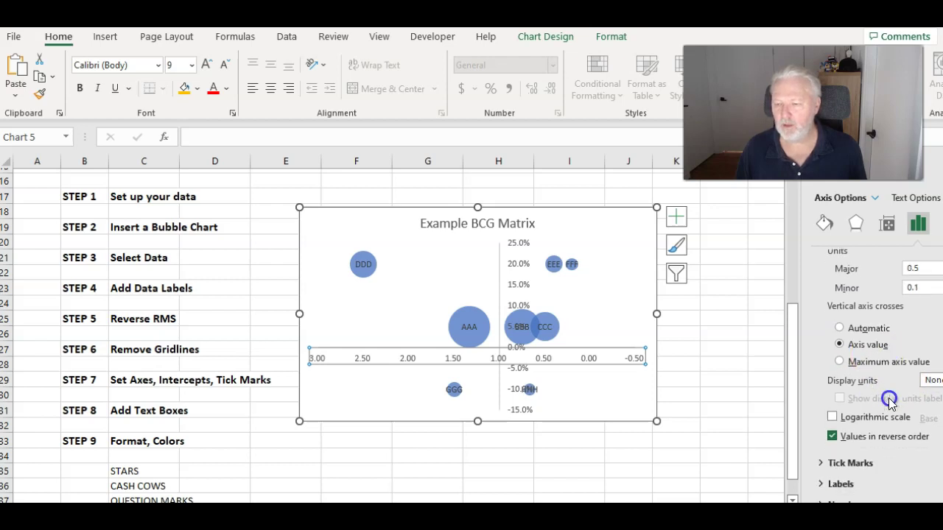
click(840, 462)
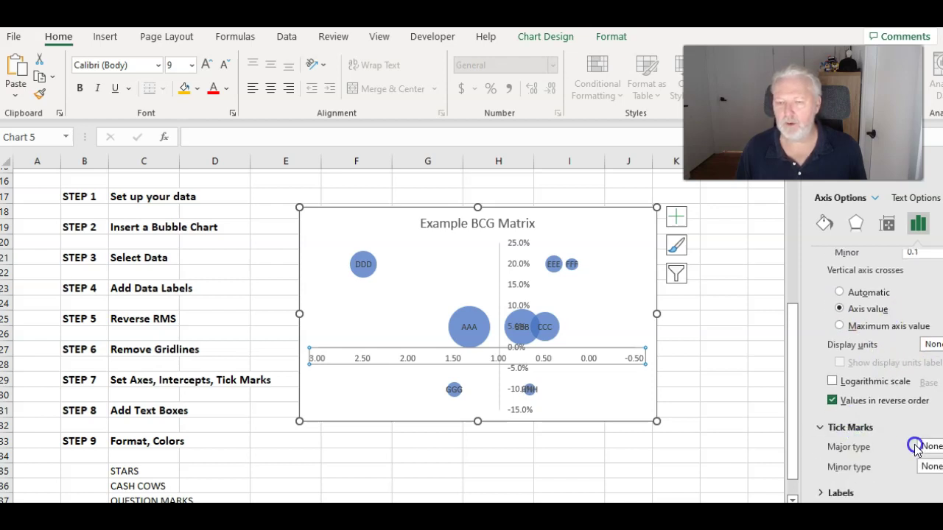
click(839, 486)
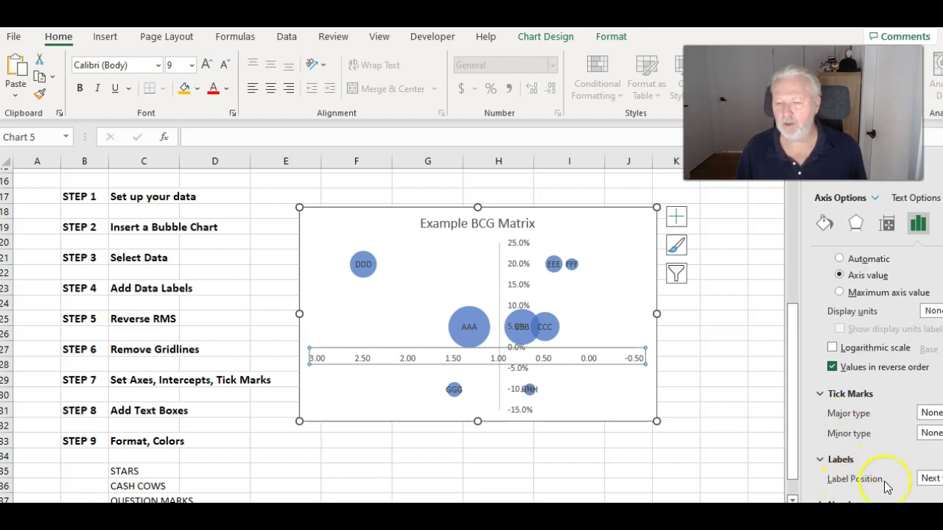
click(930, 479)
click(930, 462)
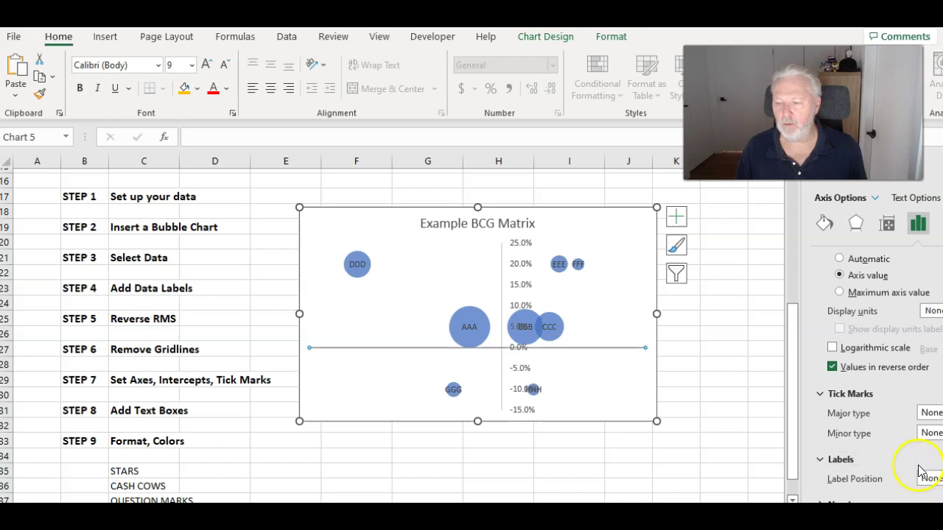
click(715, 427)
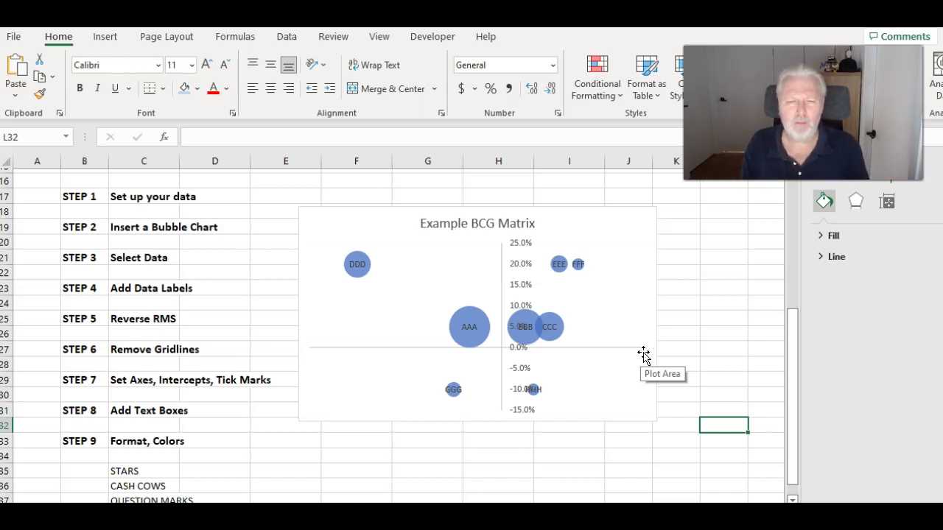
scroll(666, 324, up, 1)
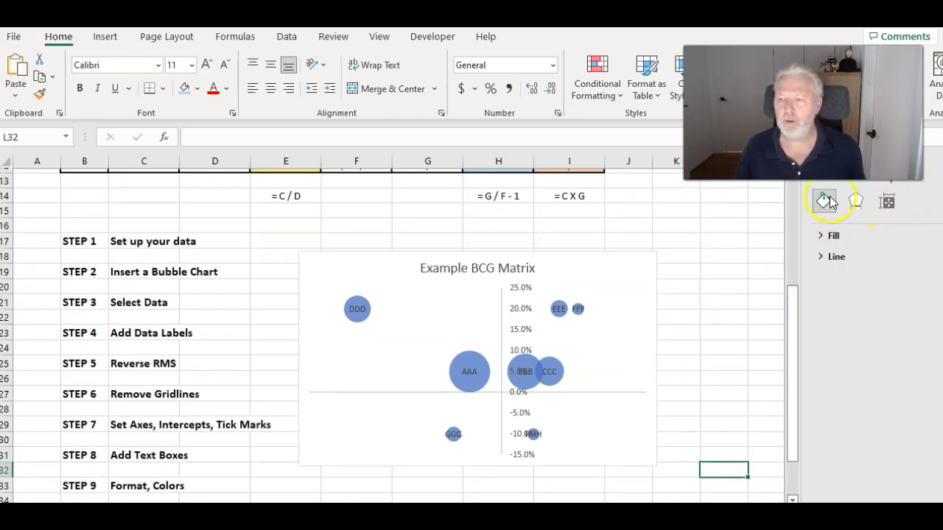
- Set the Vertical (Value) Axis so the horizontal axis crosses at 10%
click(929, 169)
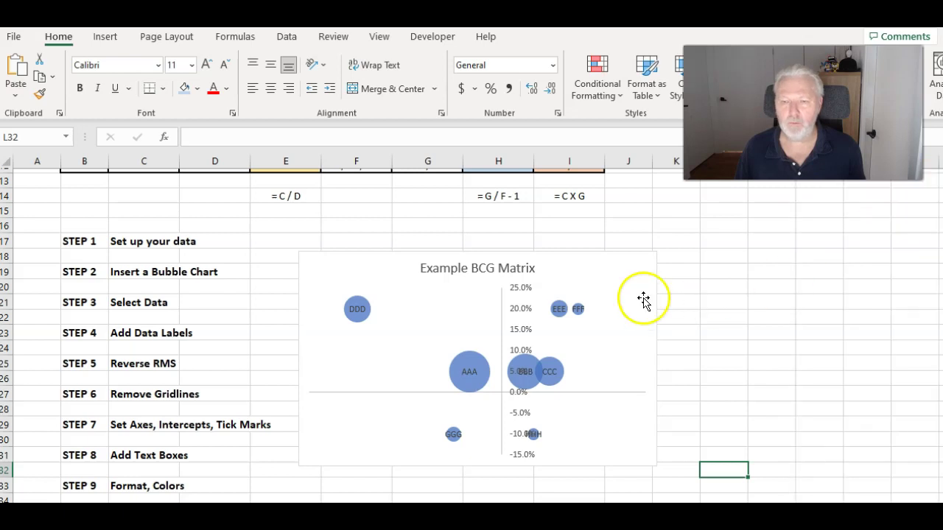
click(656, 271)
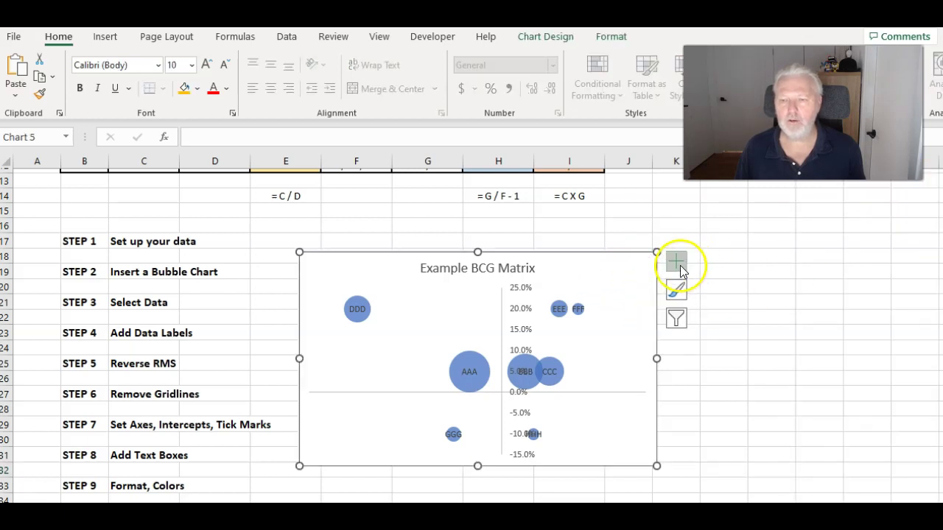
click(677, 262)
click(787, 278)
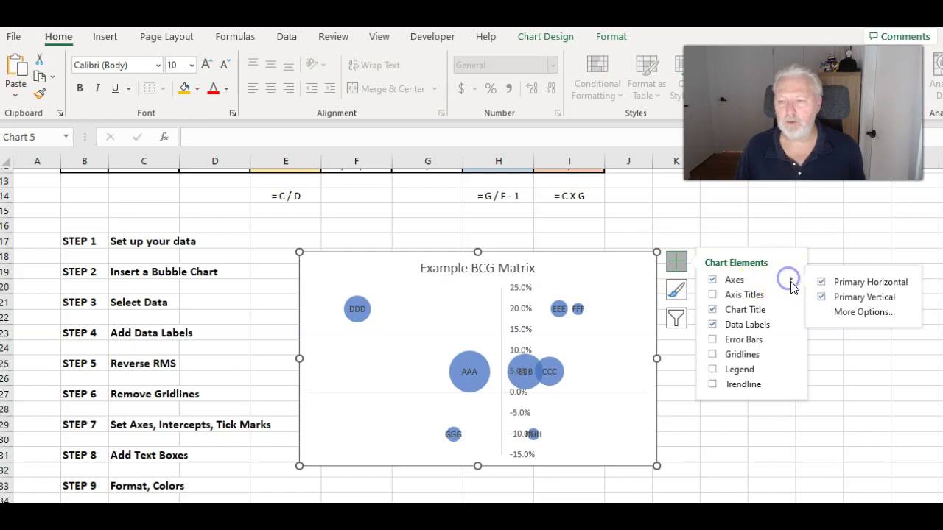
click(847, 312)
click(889, 222)
click(875, 199)
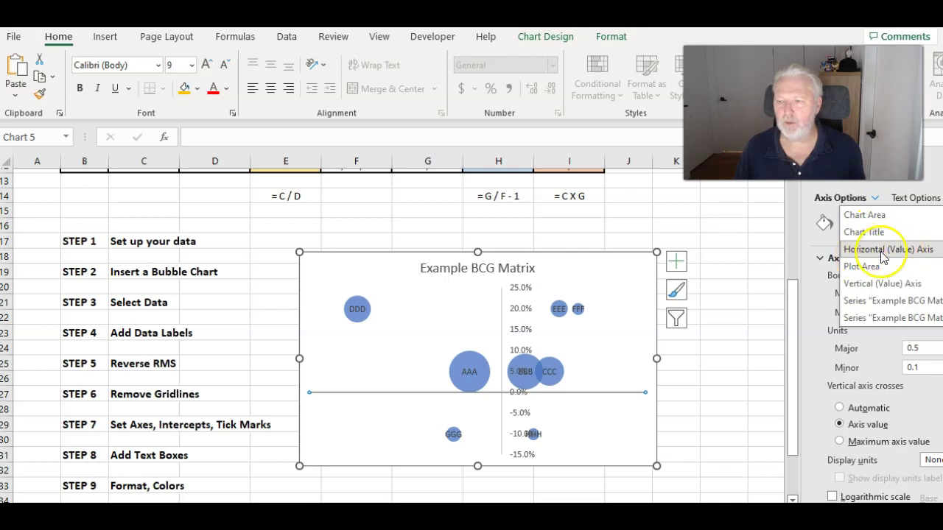
click(866, 286)
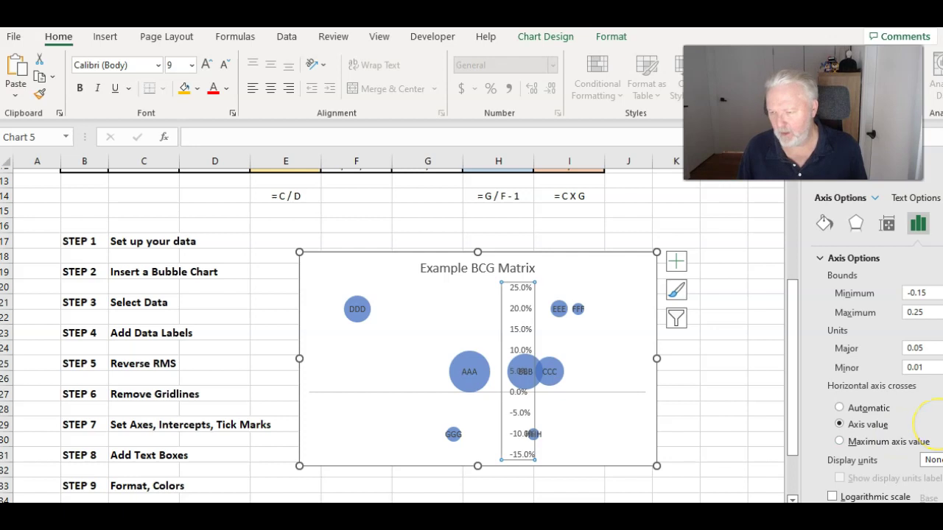
click(753, 390)
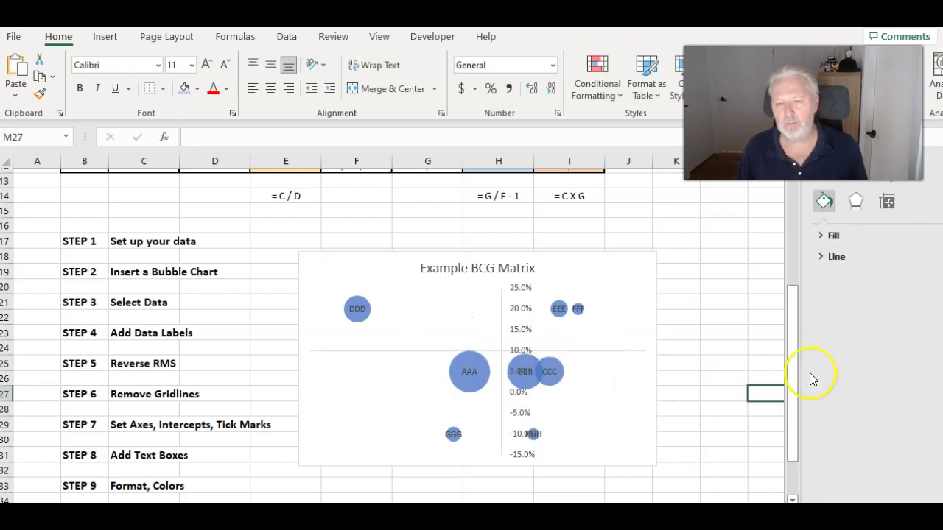
key(Right)
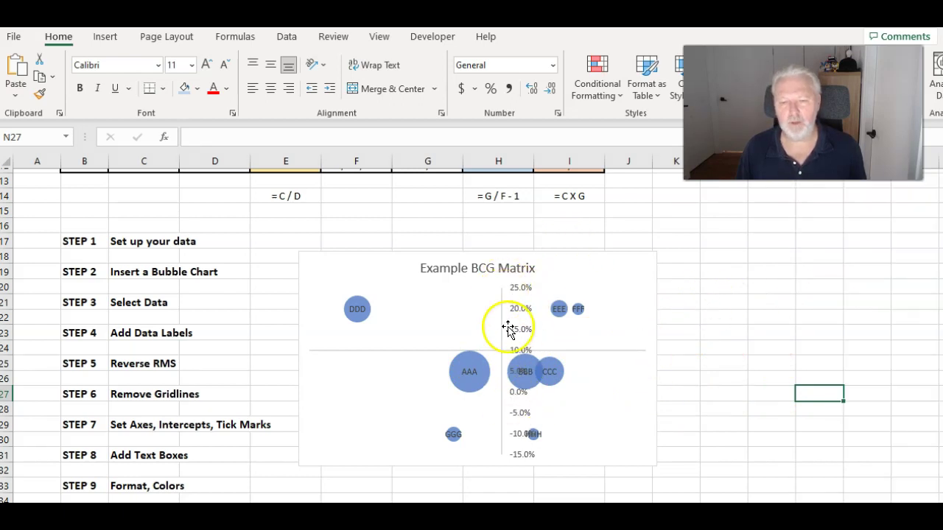
- Set the Vertical (Value) Axis Label Position to None and close the pane
click(656, 296)
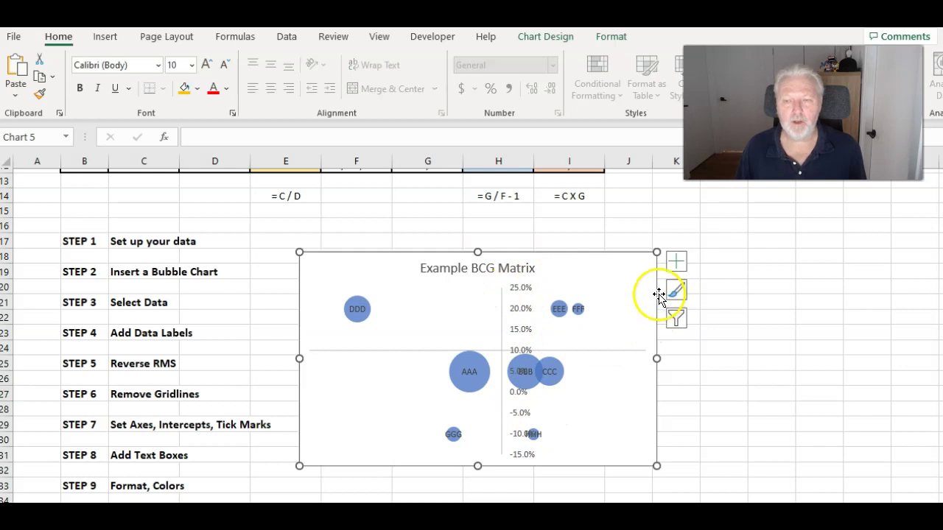
click(680, 261)
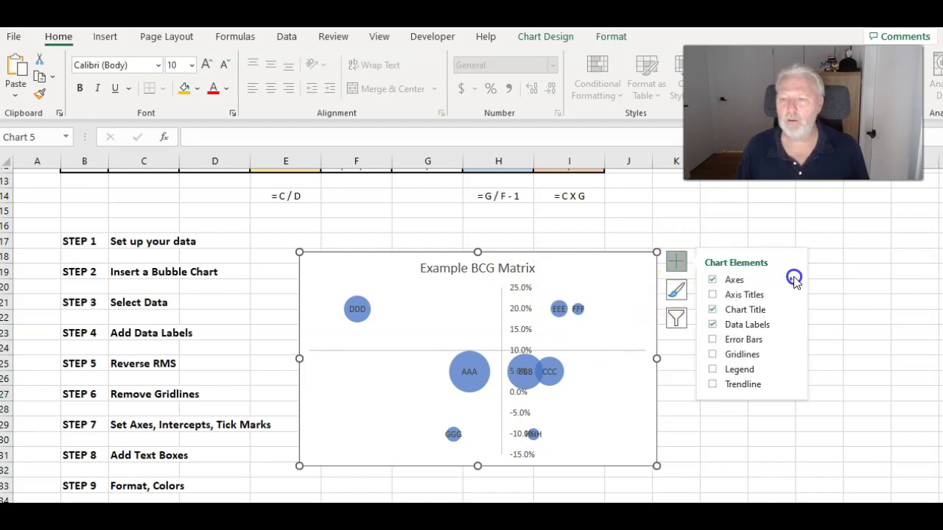
click(793, 280)
click(855, 318)
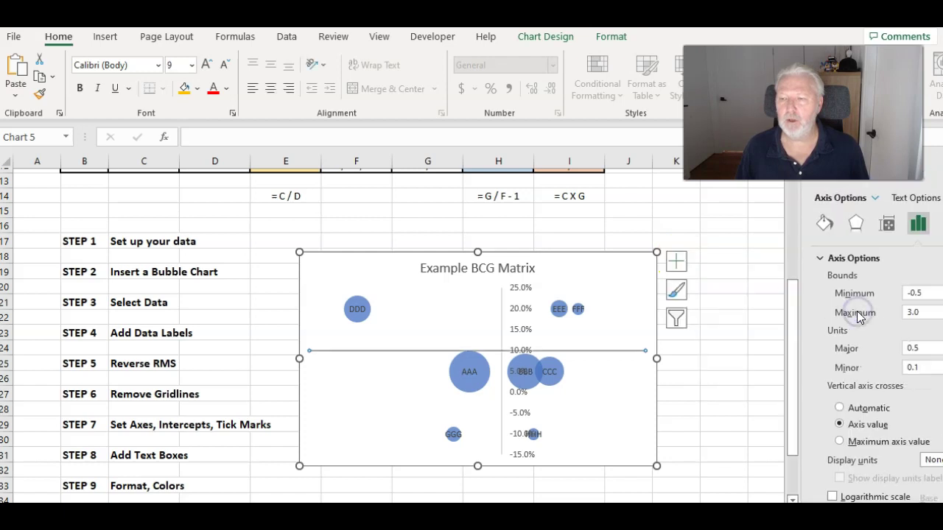
click(876, 199)
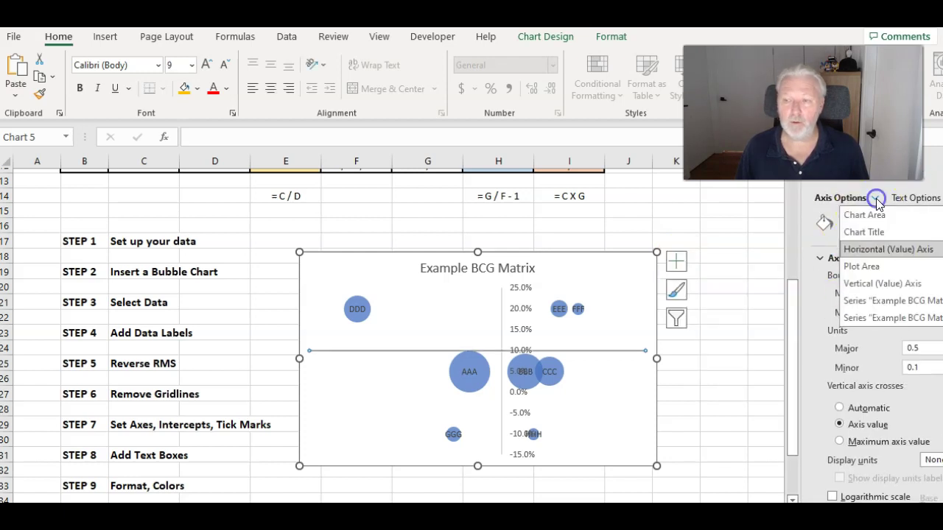
click(869, 285)
scroll(922, 406, down, 1)
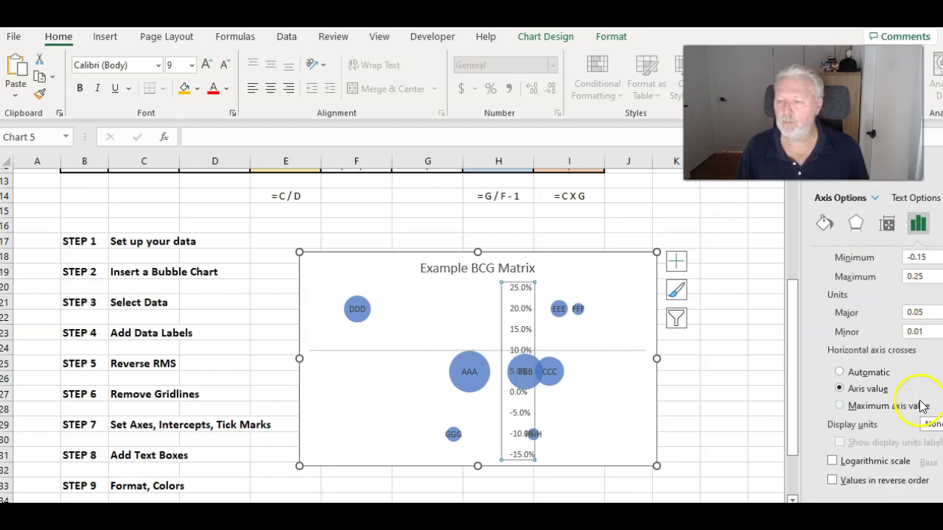
scroll(871, 399, down, 3)
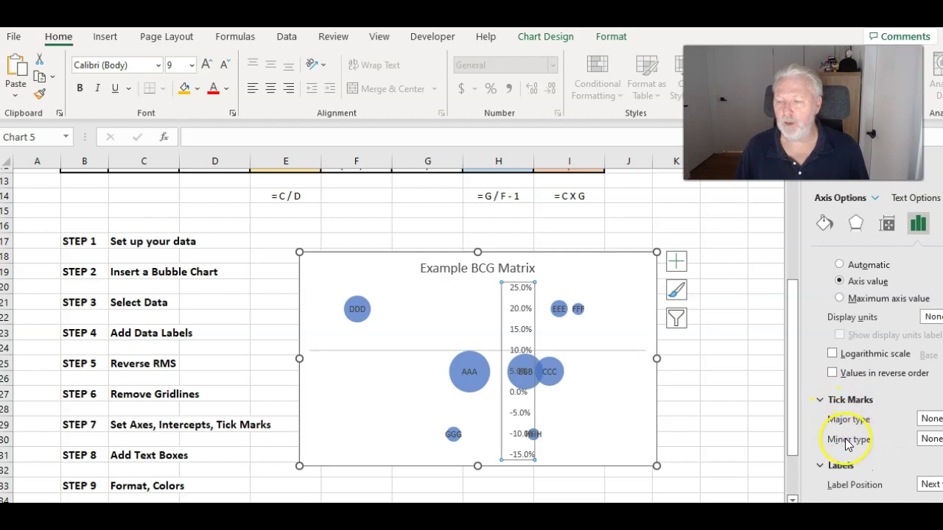
scroll(851, 445, down, 1)
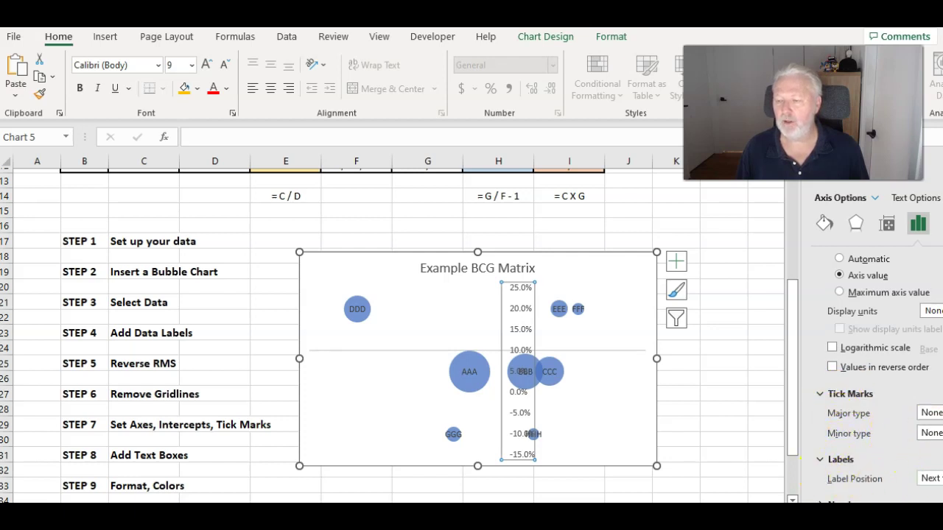
click(931, 478)
click(931, 463)
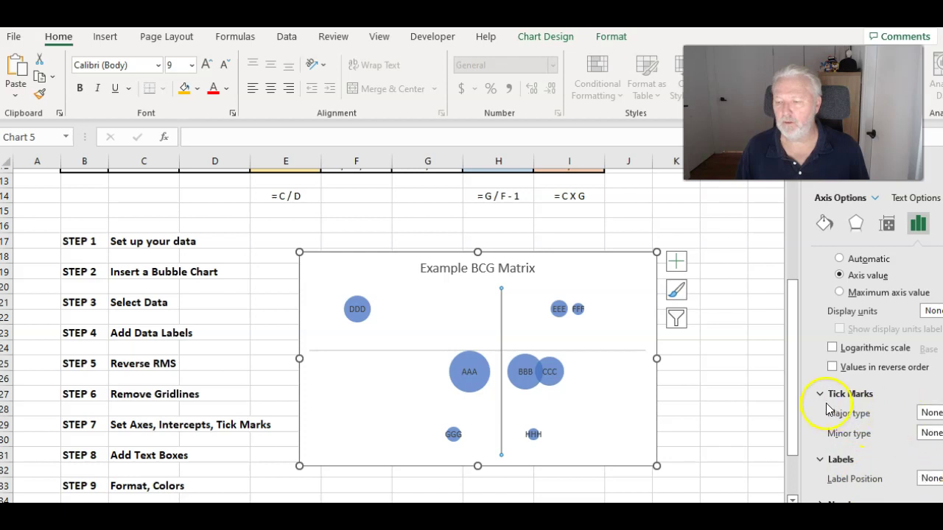
click(734, 390)
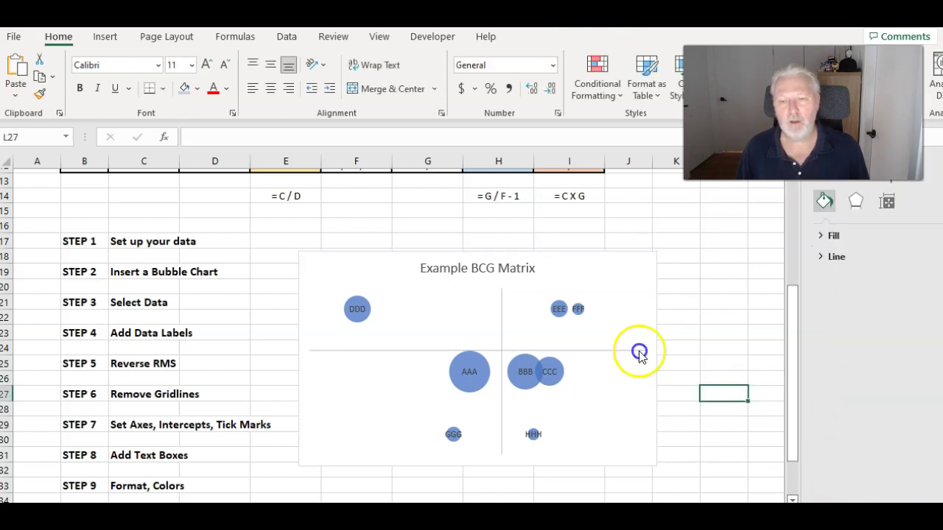
click(931, 175)
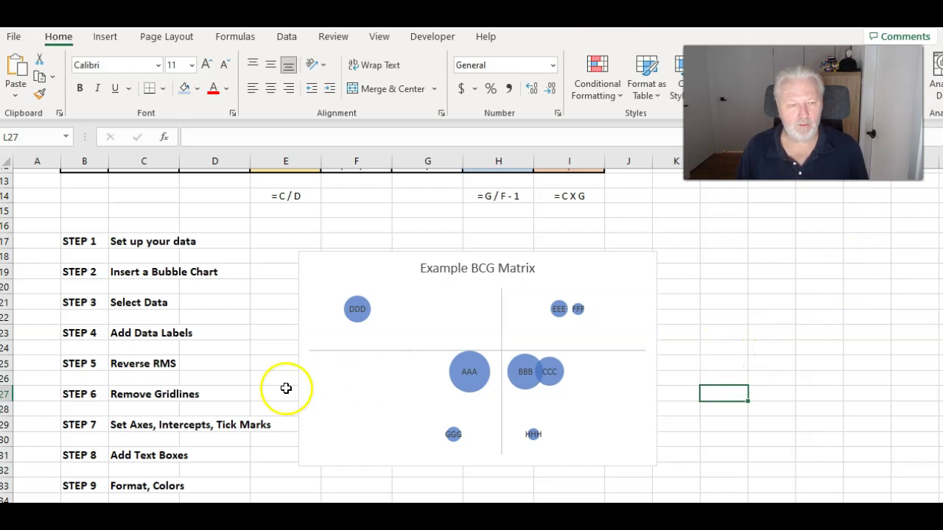
- Select the Example BCG Matrix chart
scroll(162, 416, down, 1)
scroll(238, 406, up, 1)
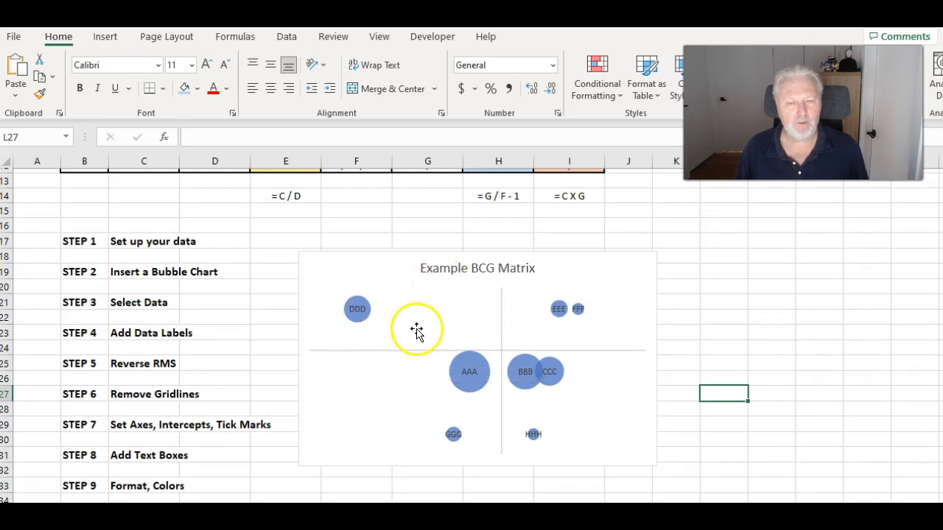
click(404, 253)
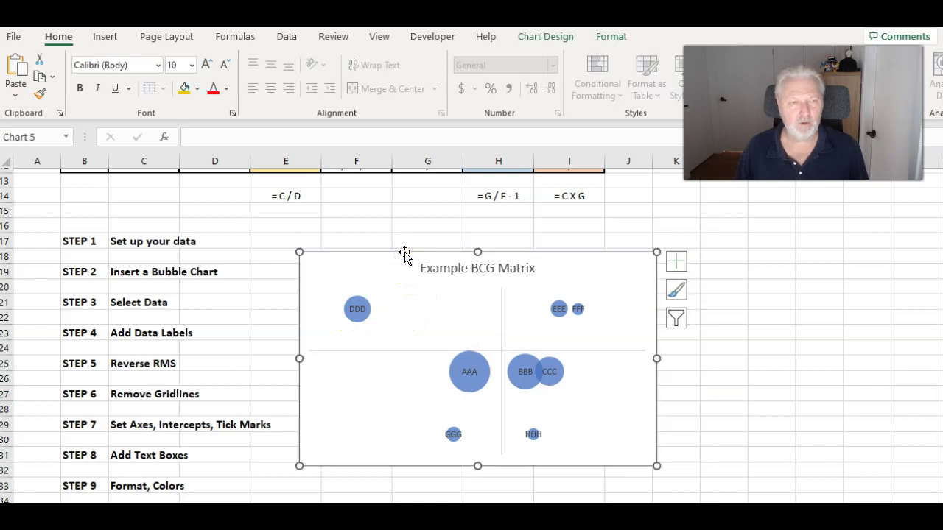
- Draw a no-fill rectangle box in the chart's top-left corner
click(103, 36)
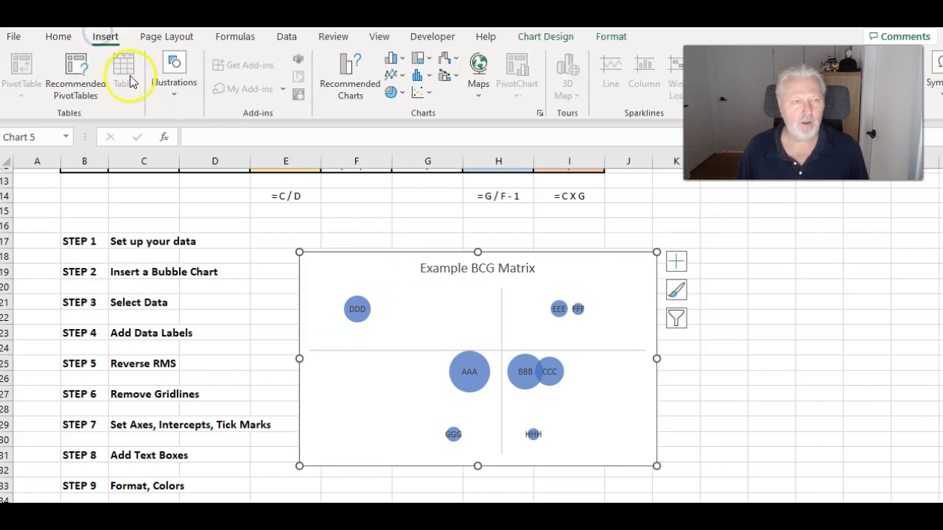
click(179, 101)
click(200, 147)
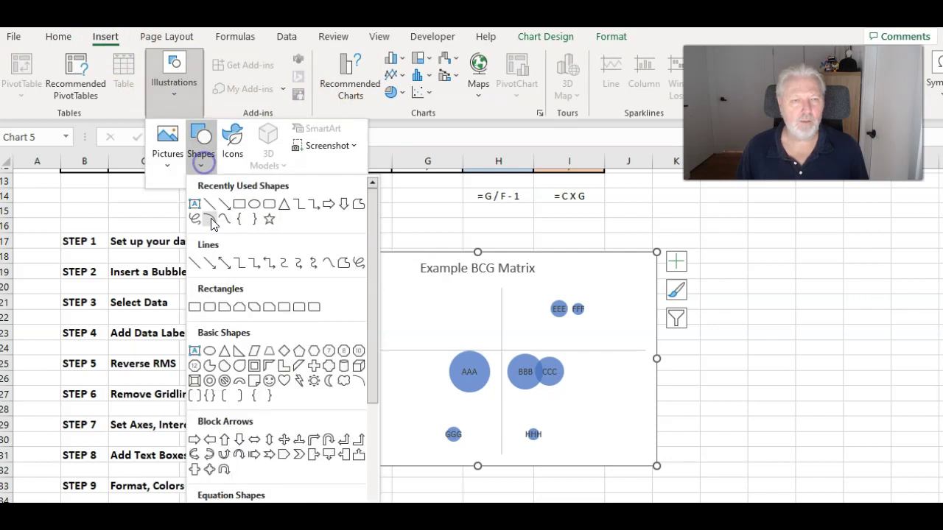
click(252, 205)
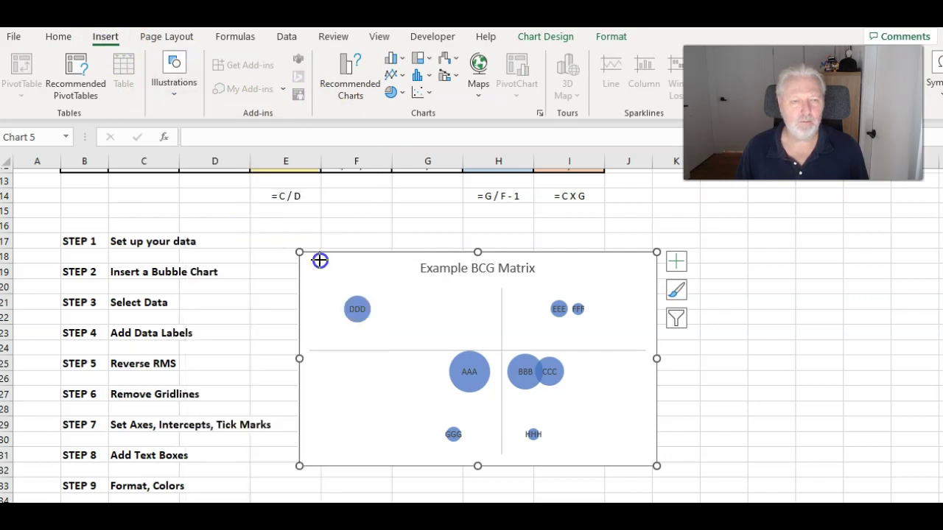
drag(321, 260, 393, 281)
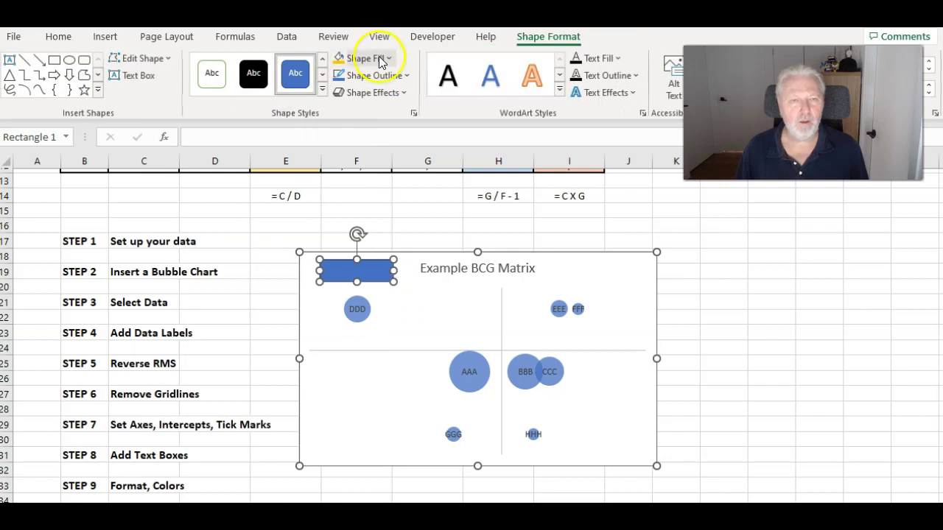
click(381, 60)
click(352, 246)
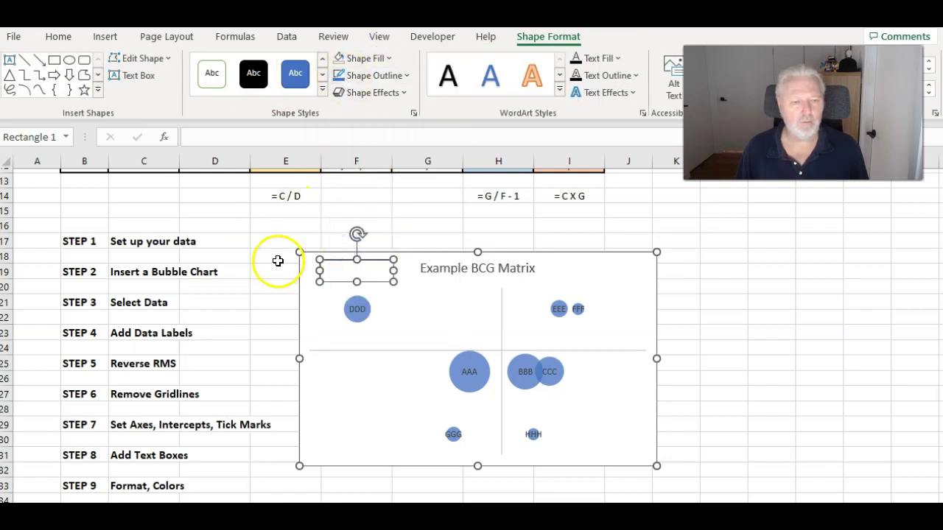
- Link the box's text to cell C35 so it reads STARS
click(205, 136)
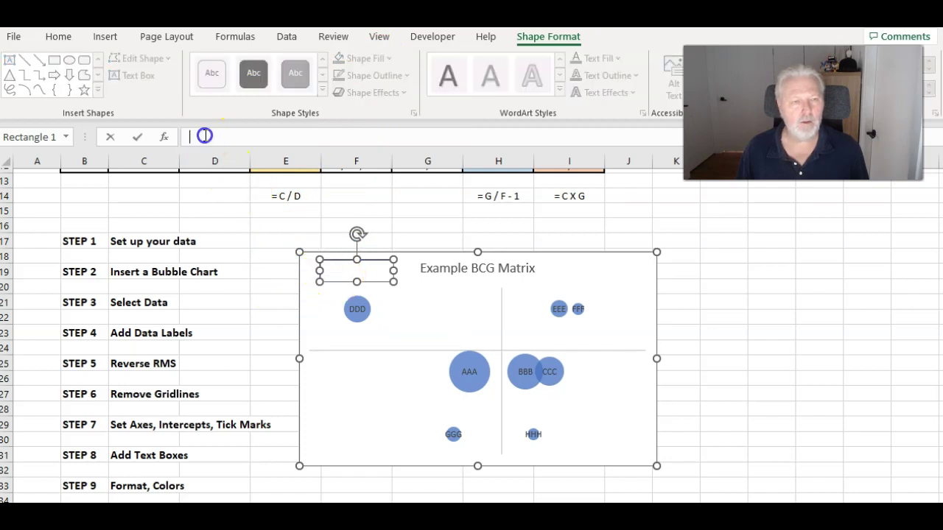
text(=)
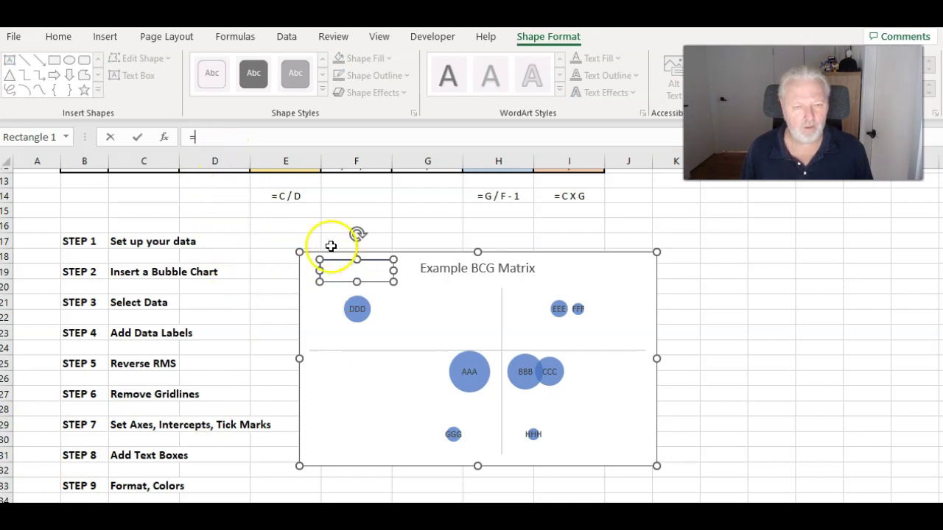
scroll(211, 362, down, 3)
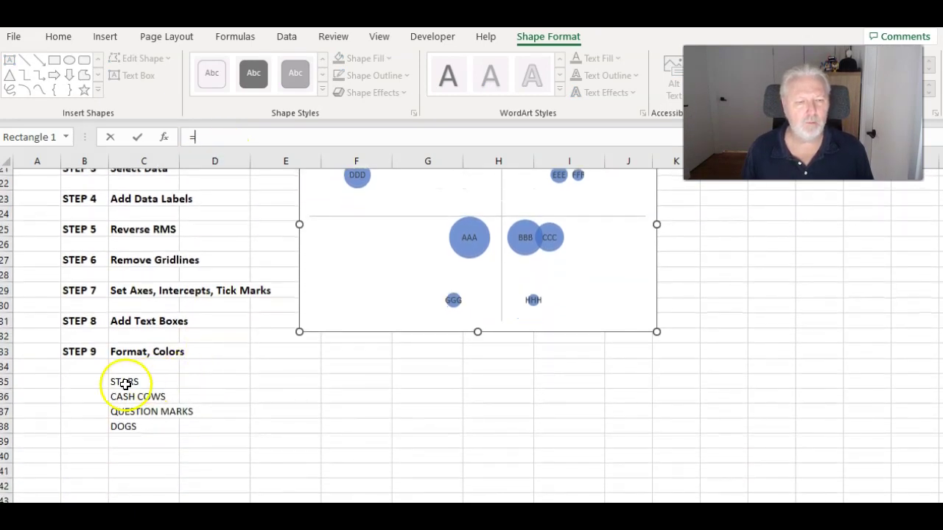
click(128, 382)
key(Return)
scroll(199, 316, up, 3)
click(263, 256)
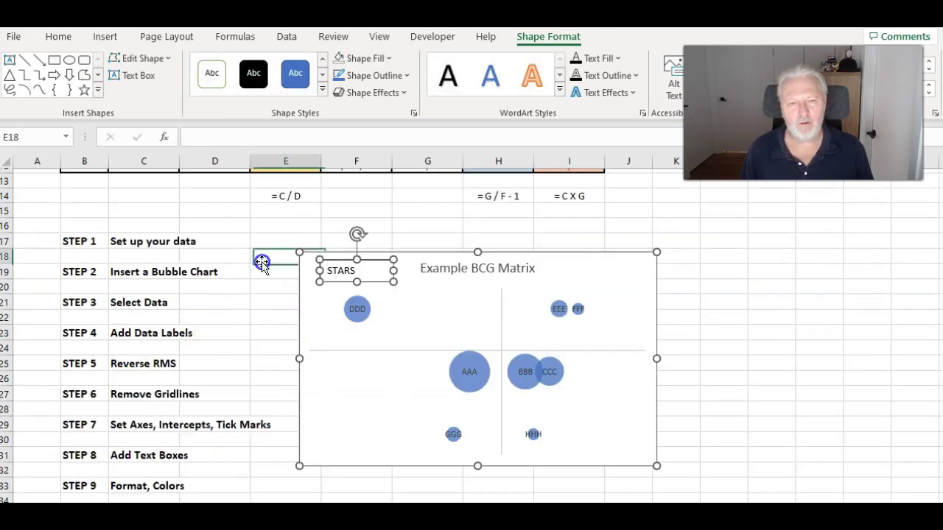
click(351, 281)
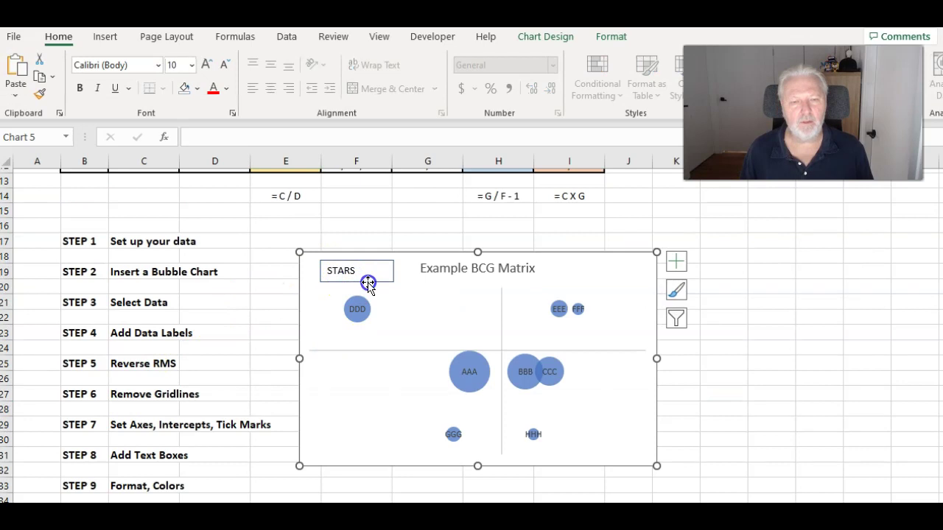
- Nudge the STARS box into the top-left corner and shift the chart slightly up-left
click(374, 285)
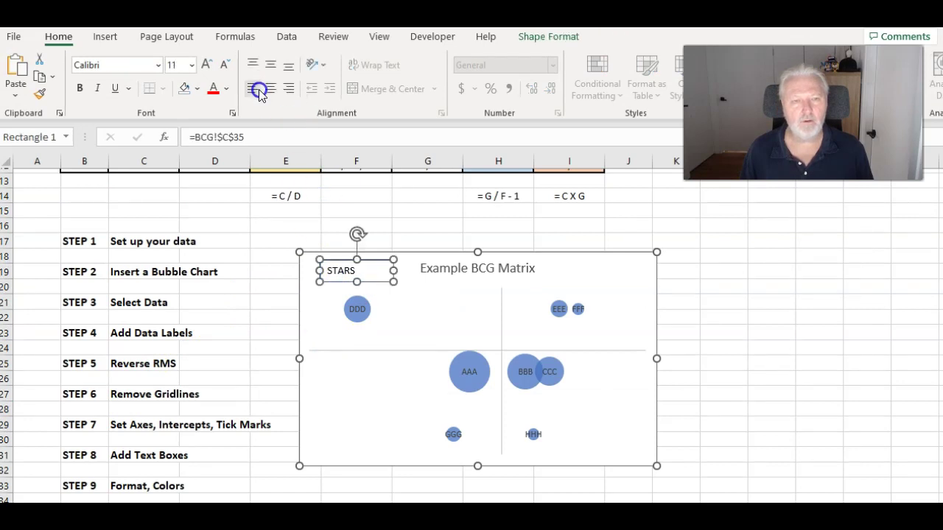
drag(374, 280, 353, 275)
click(361, 229)
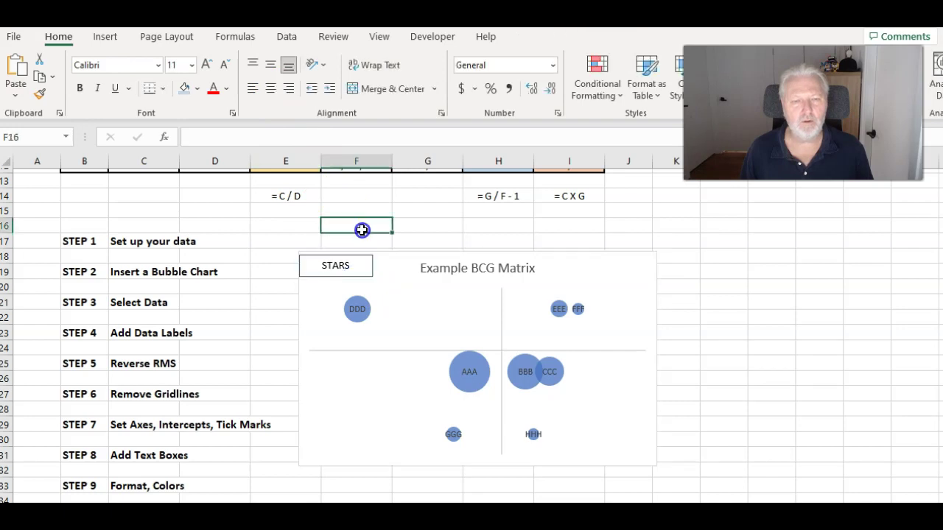
click(369, 275)
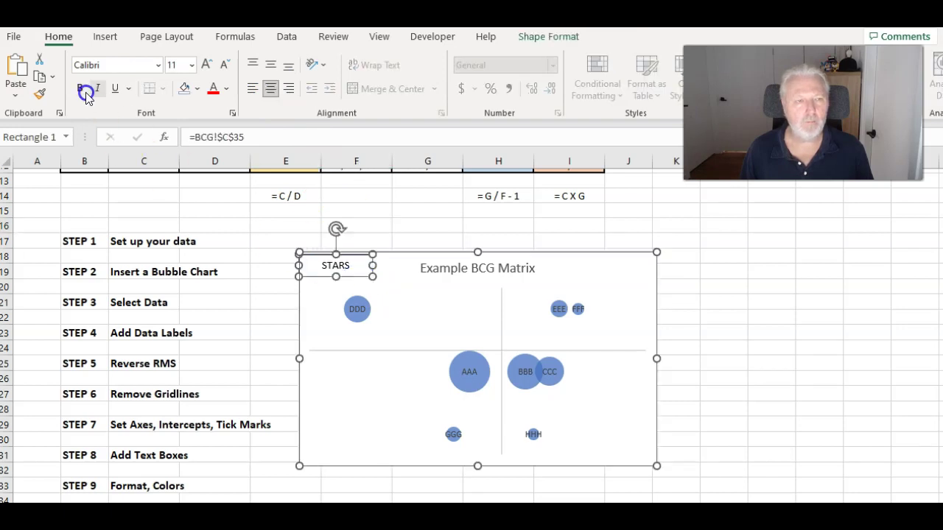
click(231, 241)
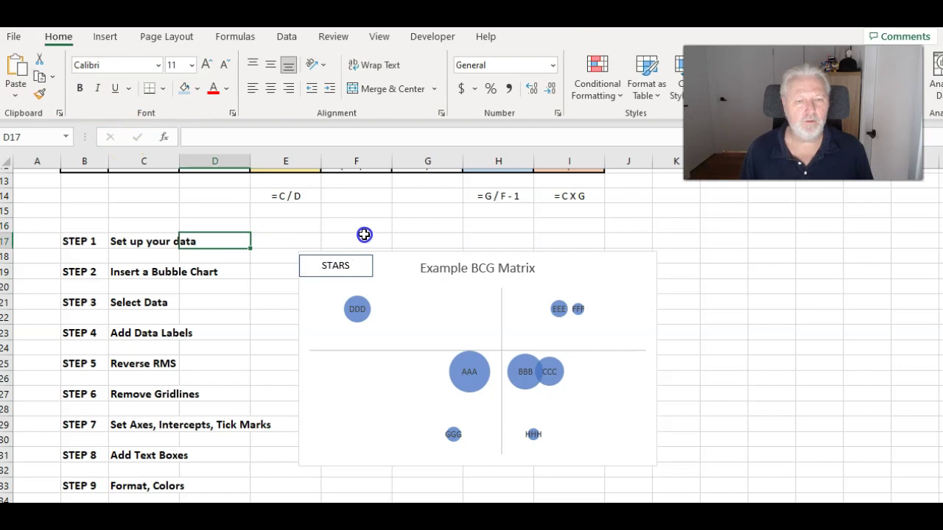
drag(416, 265, 400, 244)
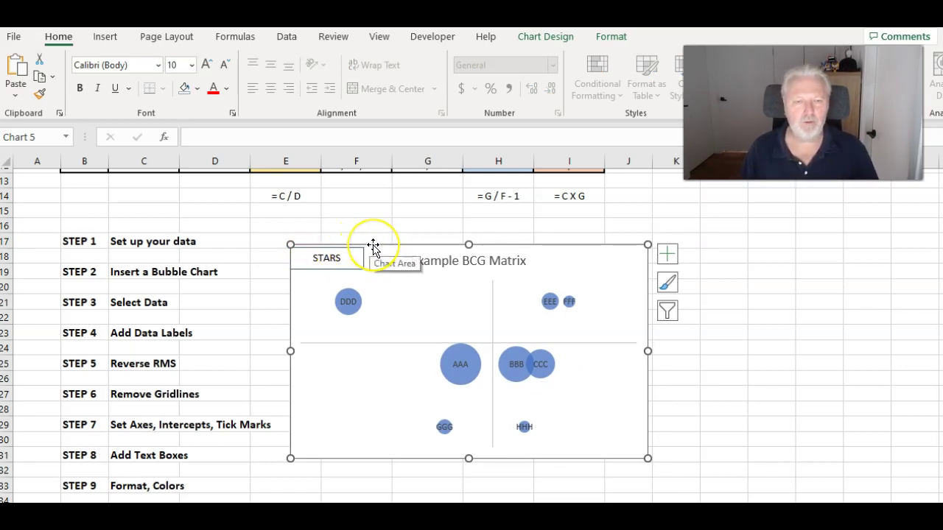
click(344, 259)
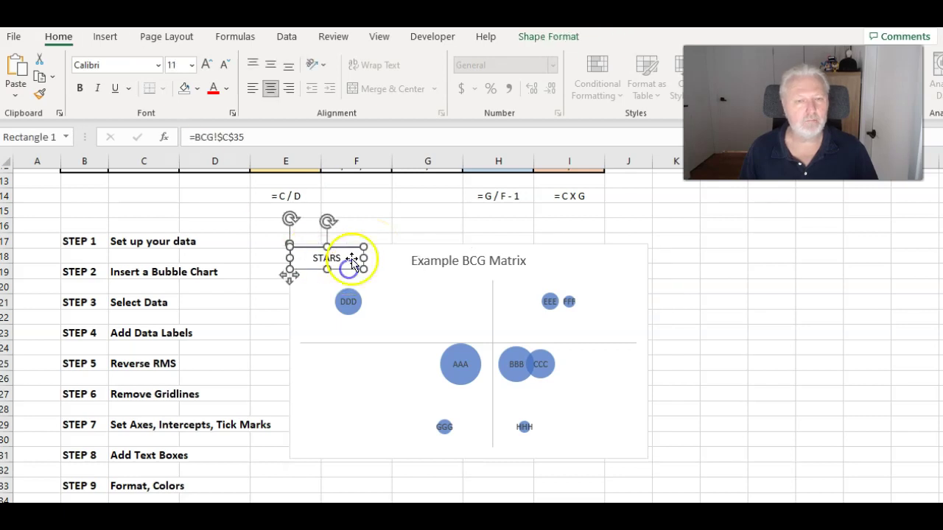
- Paste three STARS box copies into the bottom-left, bottom-right and top-right corners
click(380, 215)
click(344, 254)
click(326, 257)
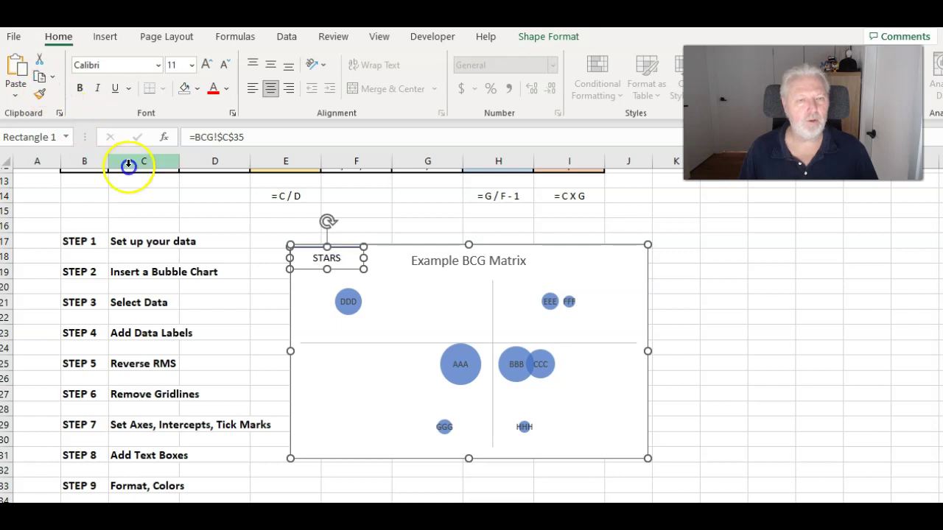
click(302, 284)
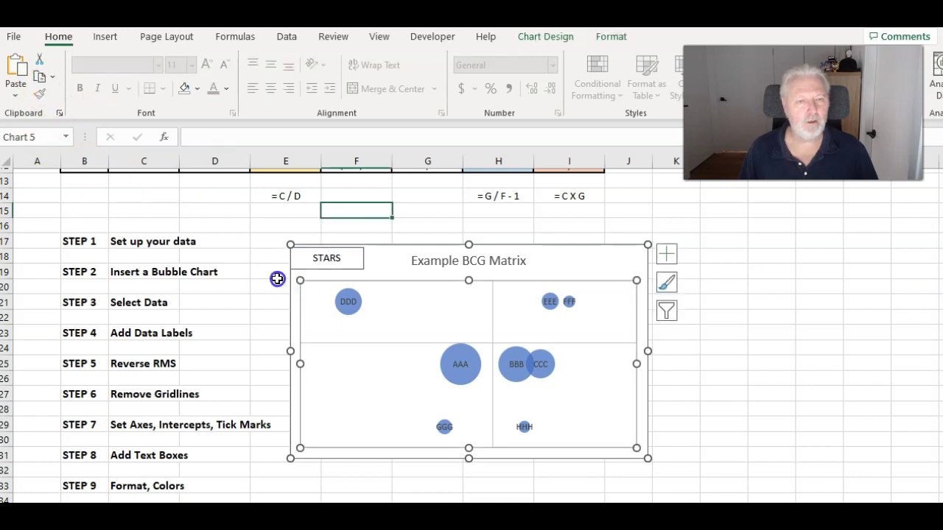
click(381, 262)
click(20, 88)
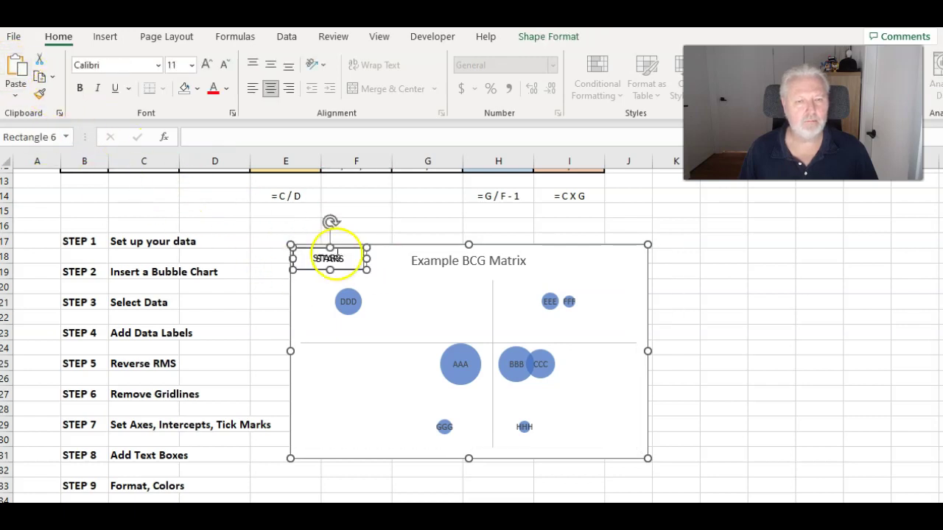
drag(345, 269, 350, 455)
click(16, 74)
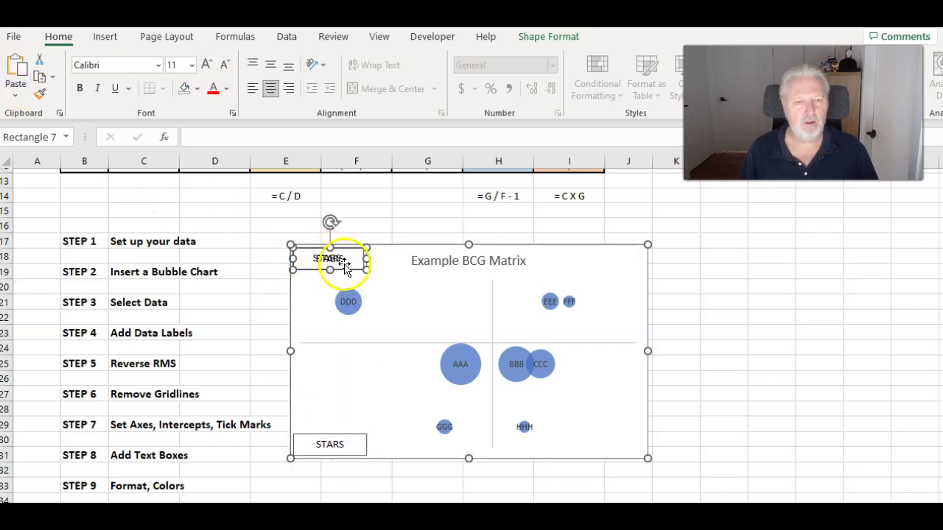
drag(337, 267, 629, 454)
click(17, 74)
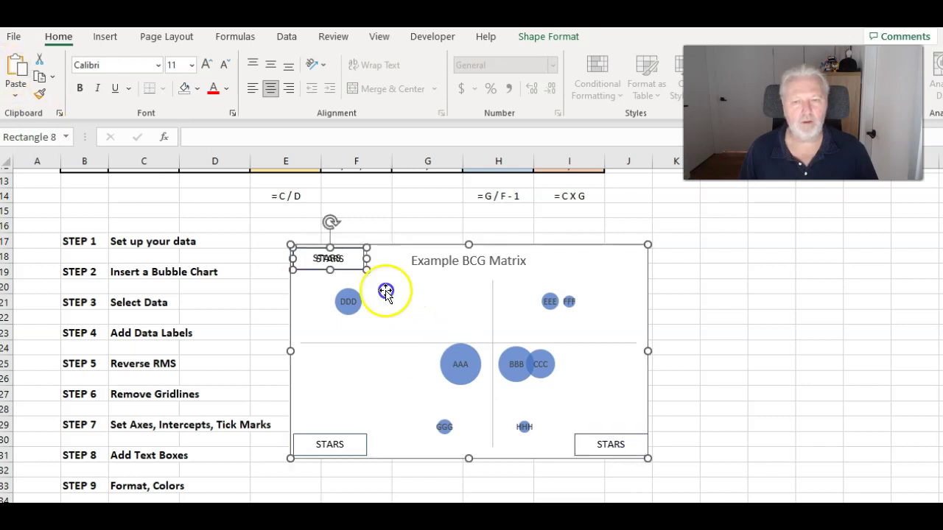
drag(361, 268, 619, 268)
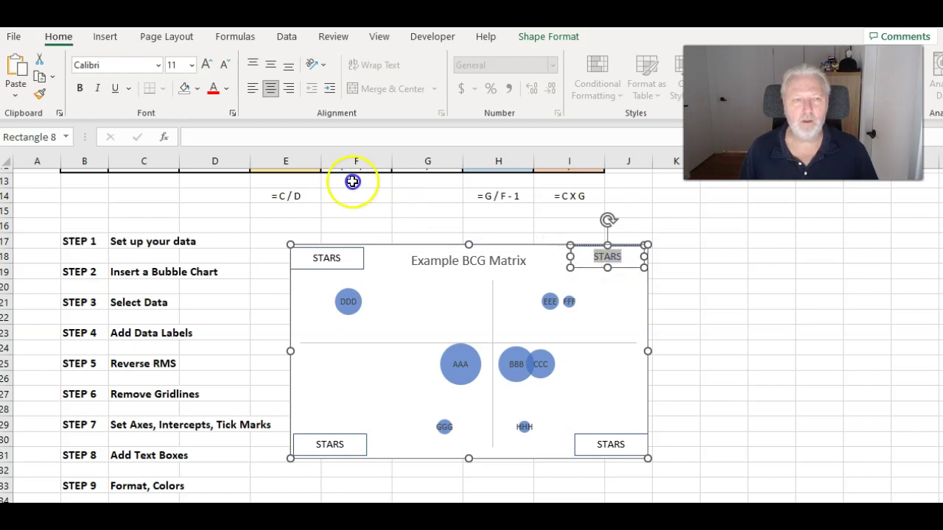
- Relink the top-right box to cell C37 (QUESTION MARKS) and widen it to one line
key(BackSpace)
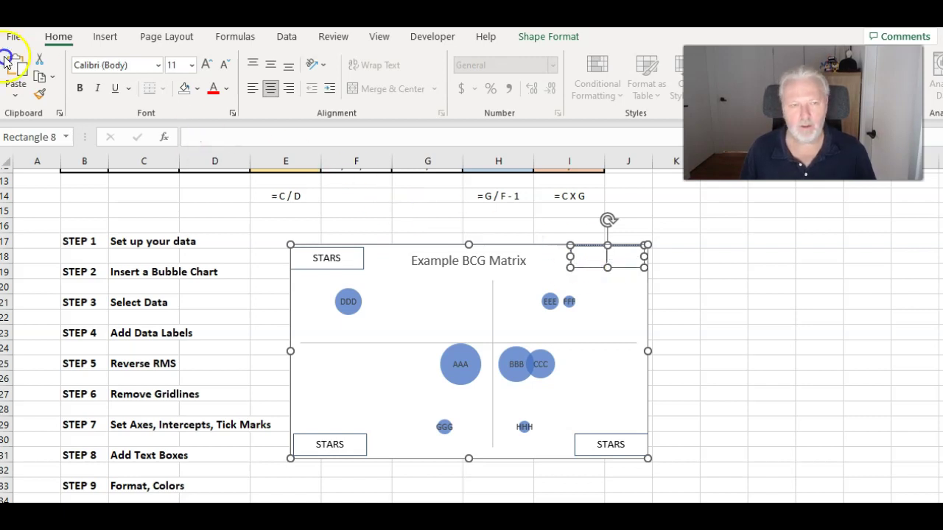
click(208, 131)
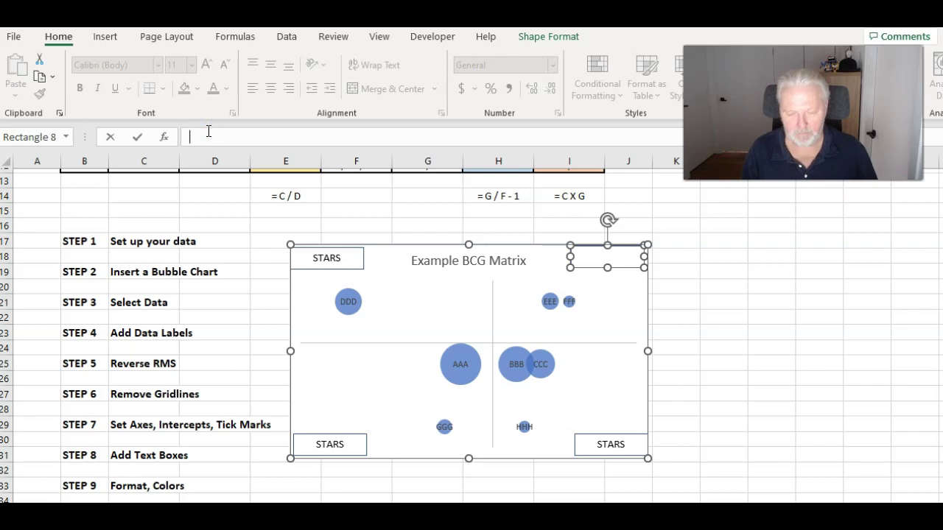
text(=)
scroll(160, 221, down, 3)
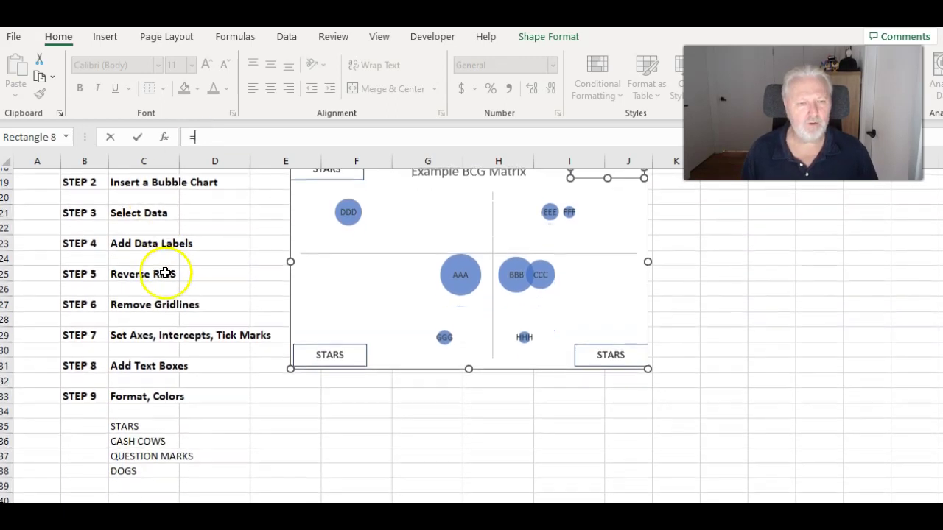
click(137, 415)
key(Return)
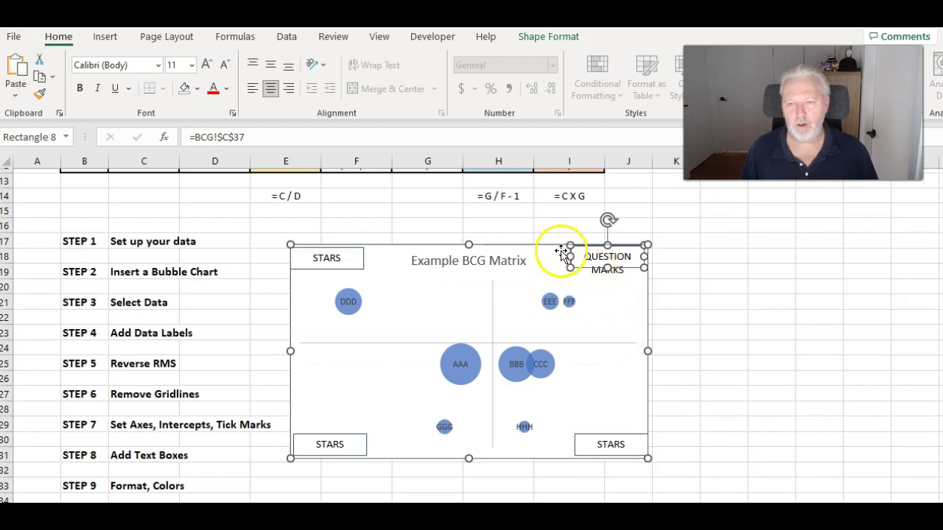
drag(569, 256, 543, 257)
click(753, 313)
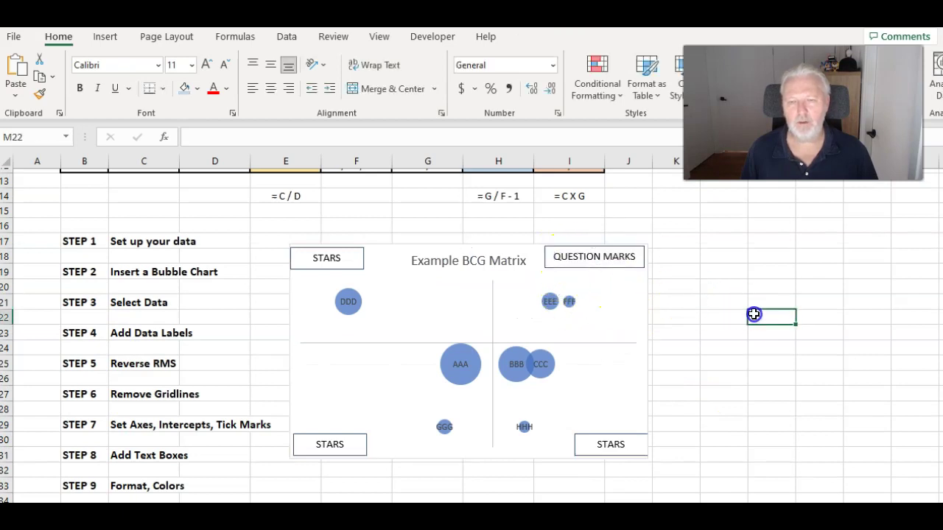
scroll(387, 432, down, 1)
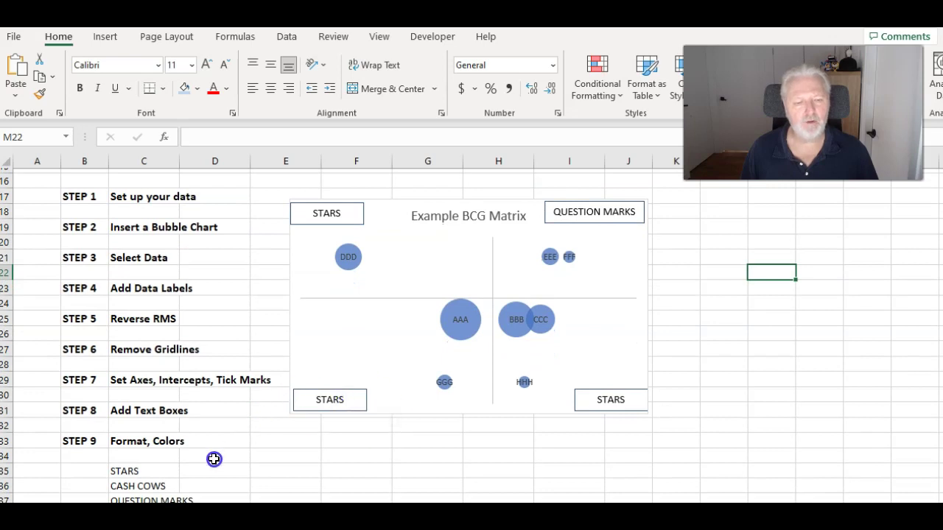
scroll(307, 404, down, 1)
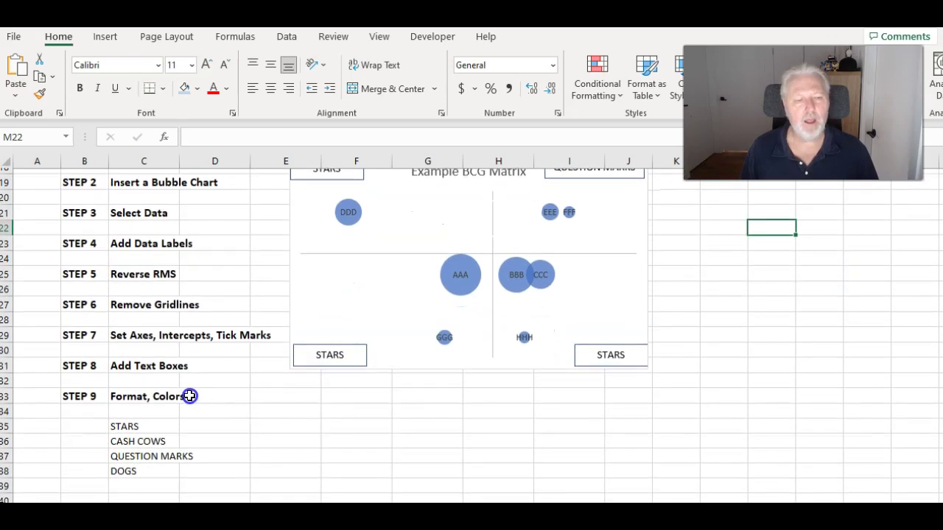
- Select only the BBB bubble and give it an orange shape fill
scroll(297, 375, up, 2)
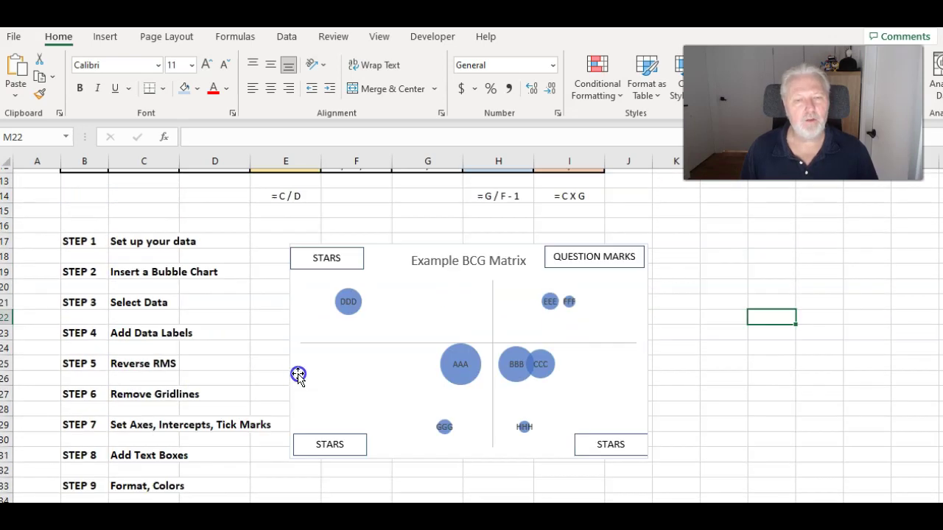
click(500, 364)
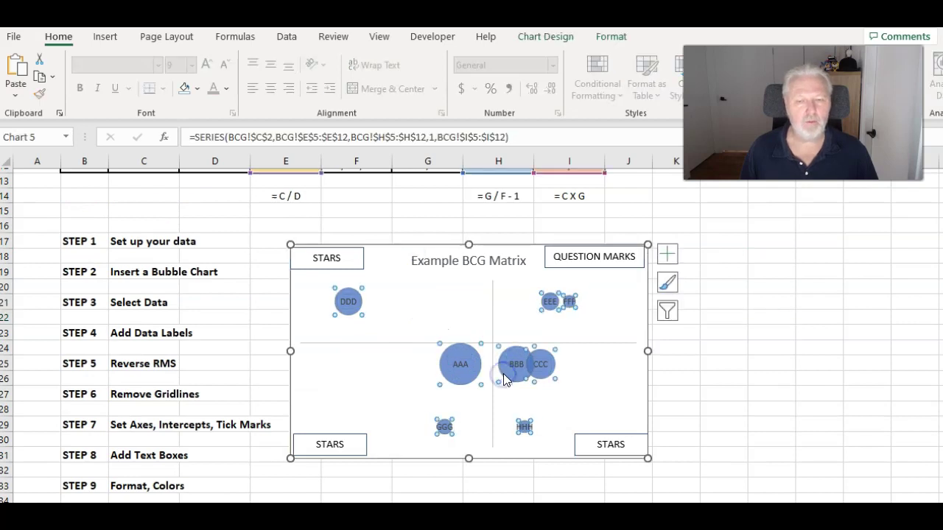
click(504, 376)
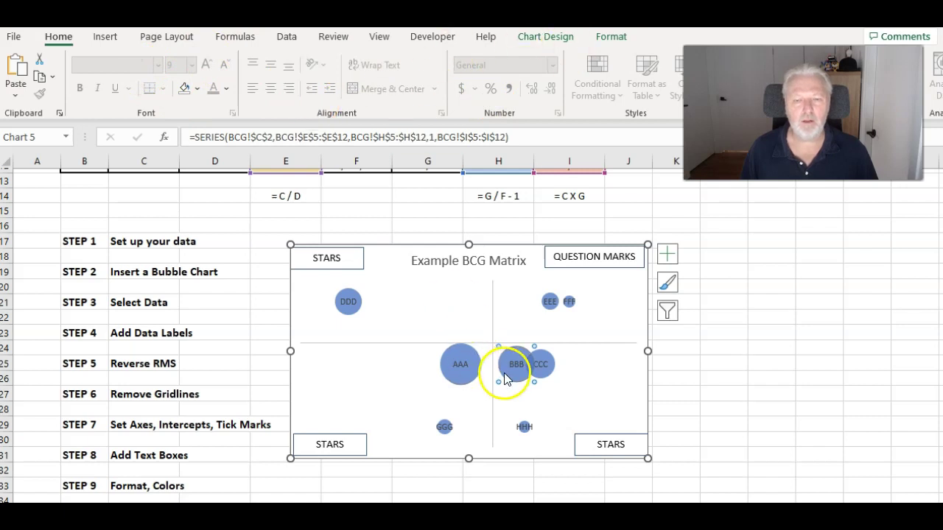
click(611, 37)
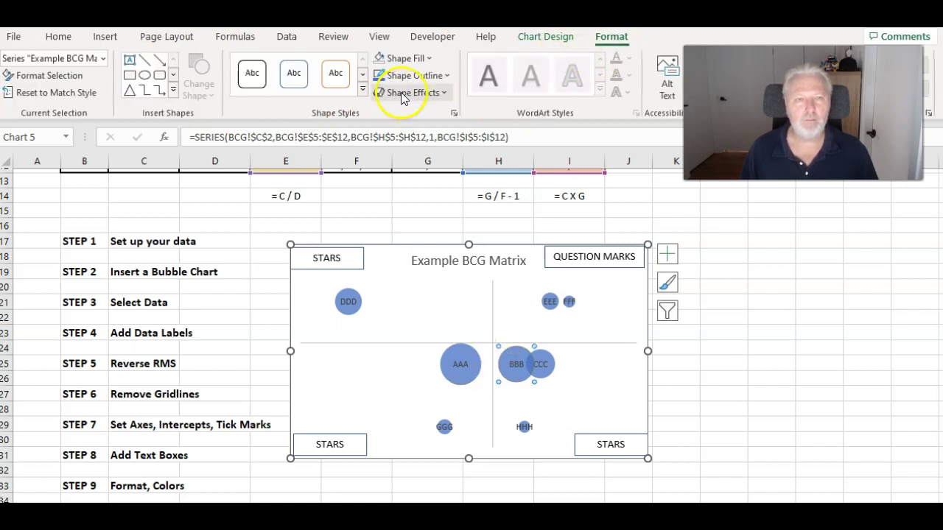
click(430, 59)
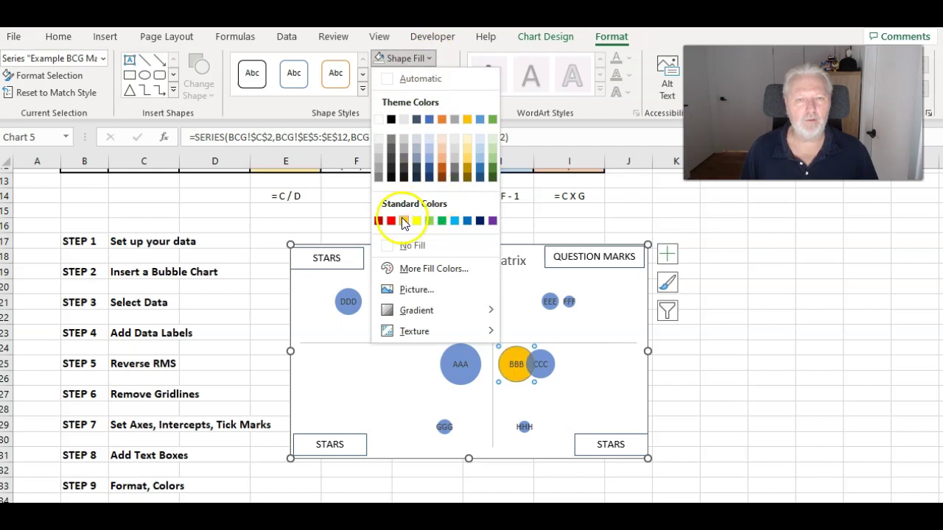
click(403, 219)
click(699, 377)
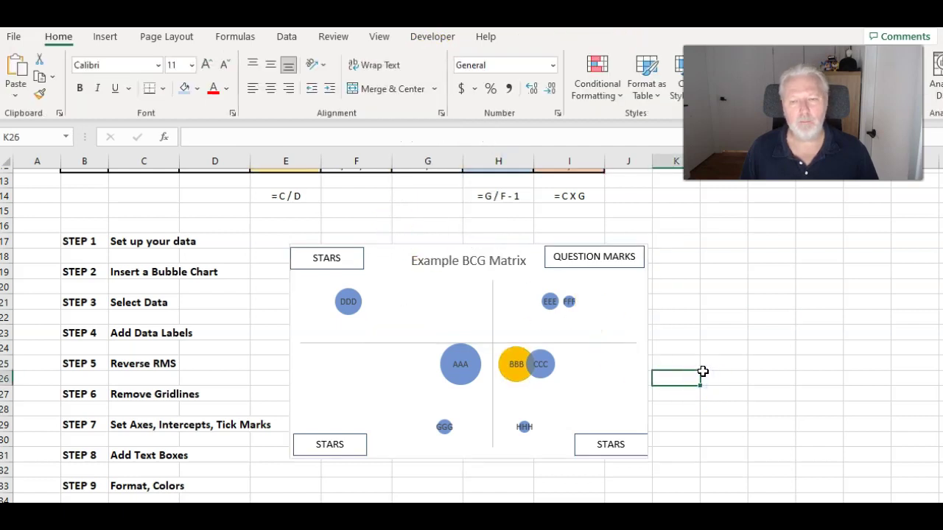